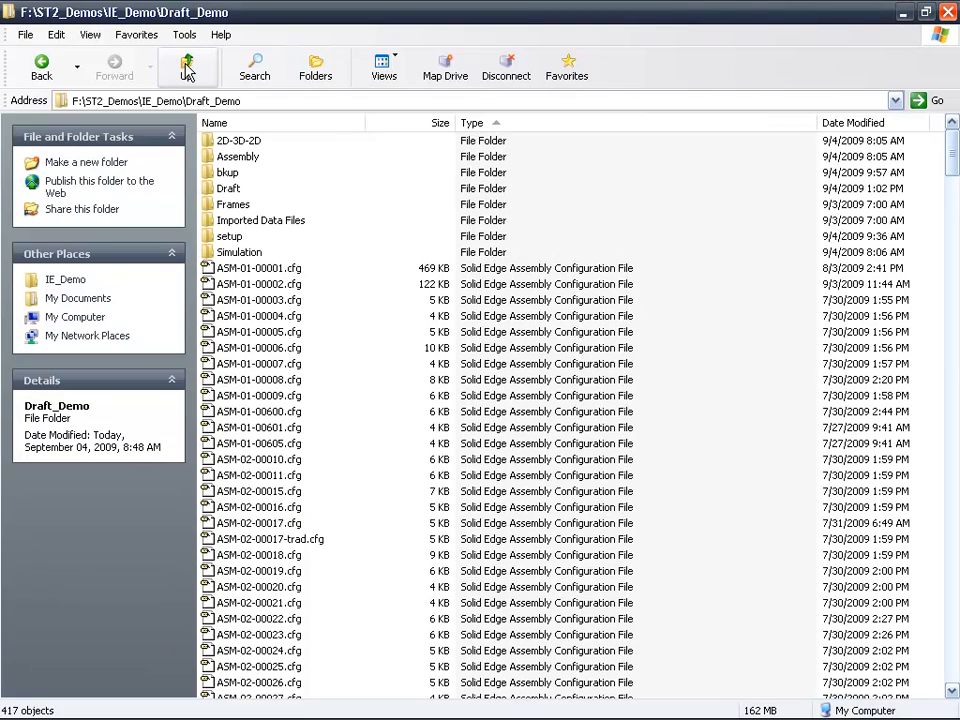
# - Open the Draft folder inside Draft_Demo and select the ASM-04-00002.pcf markup package
pyautogui.click(210, 190)
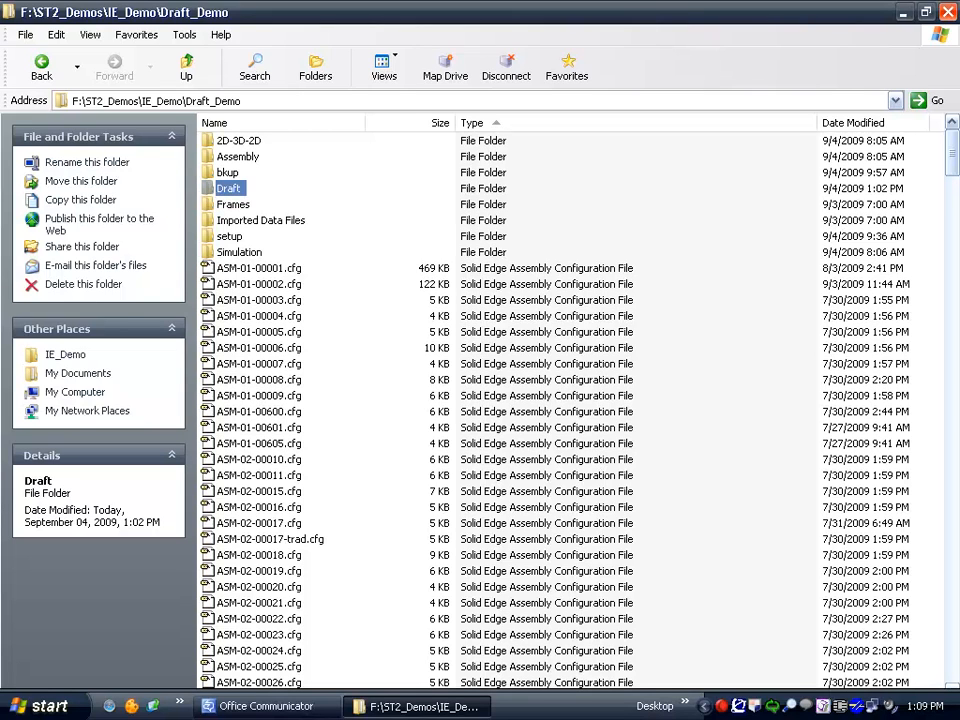
pyautogui.doubleClick(232, 188)
pyautogui.click(284, 142)
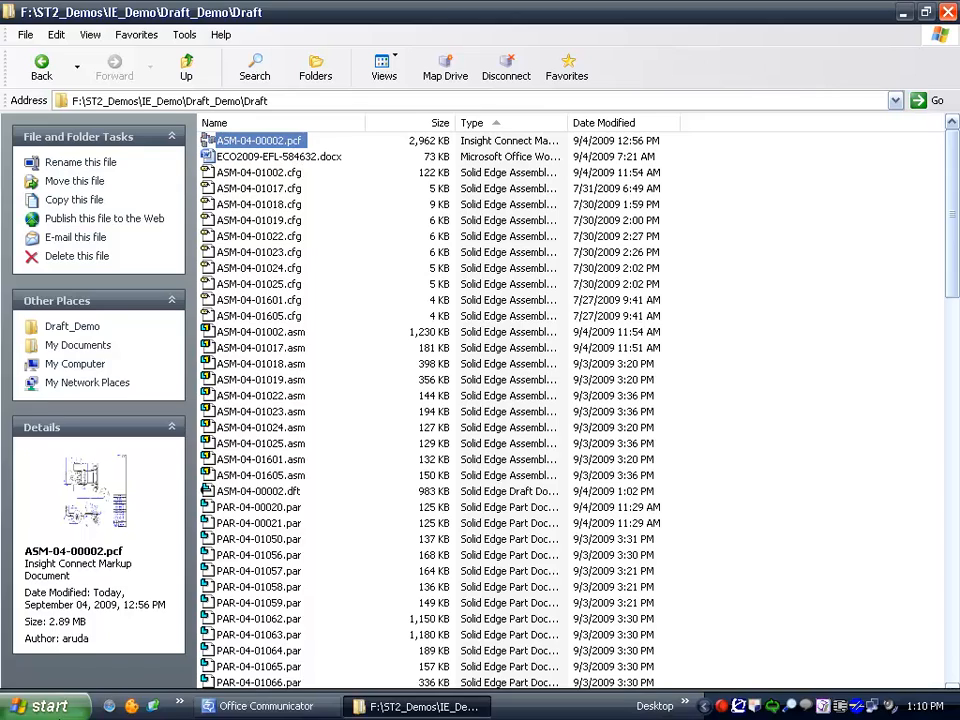
pyautogui.click(40, 706)
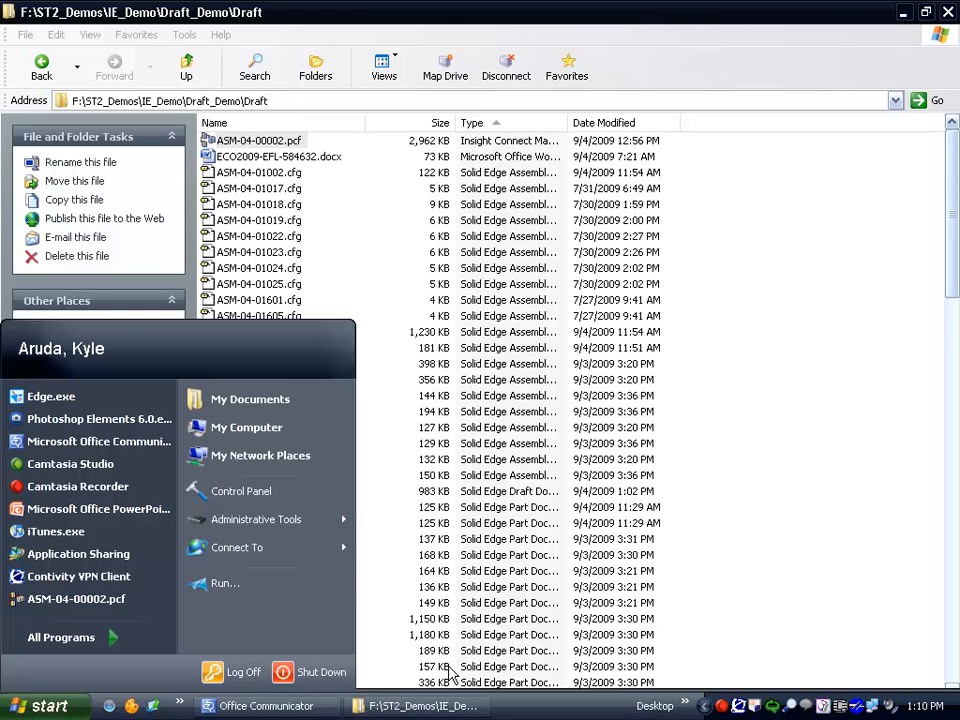
pyautogui.click(371, 274)
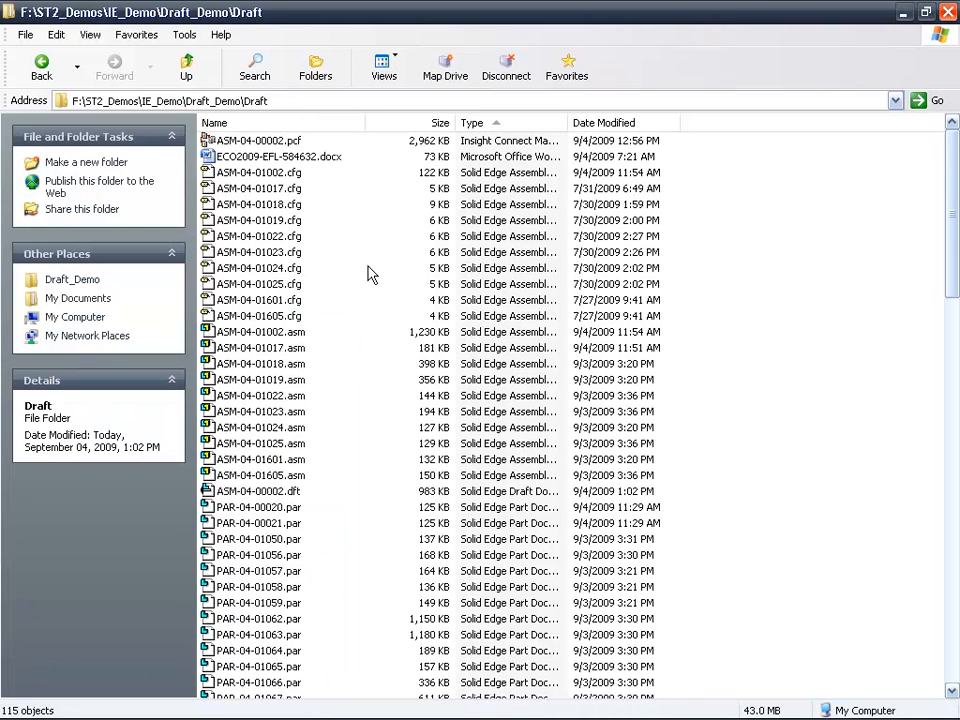
# - Switch to Solid Edge Draft and check the Quick Access Toolbar options for the Drawing View Tracker command
pyautogui.moveTo(368, 716)
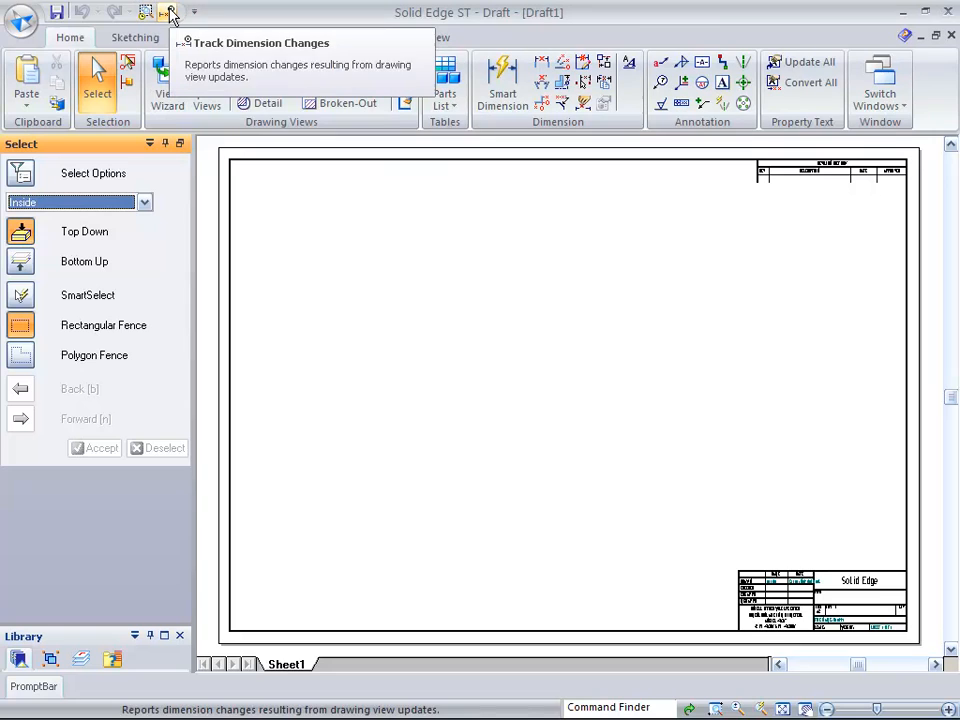
pyautogui.click(283, 40)
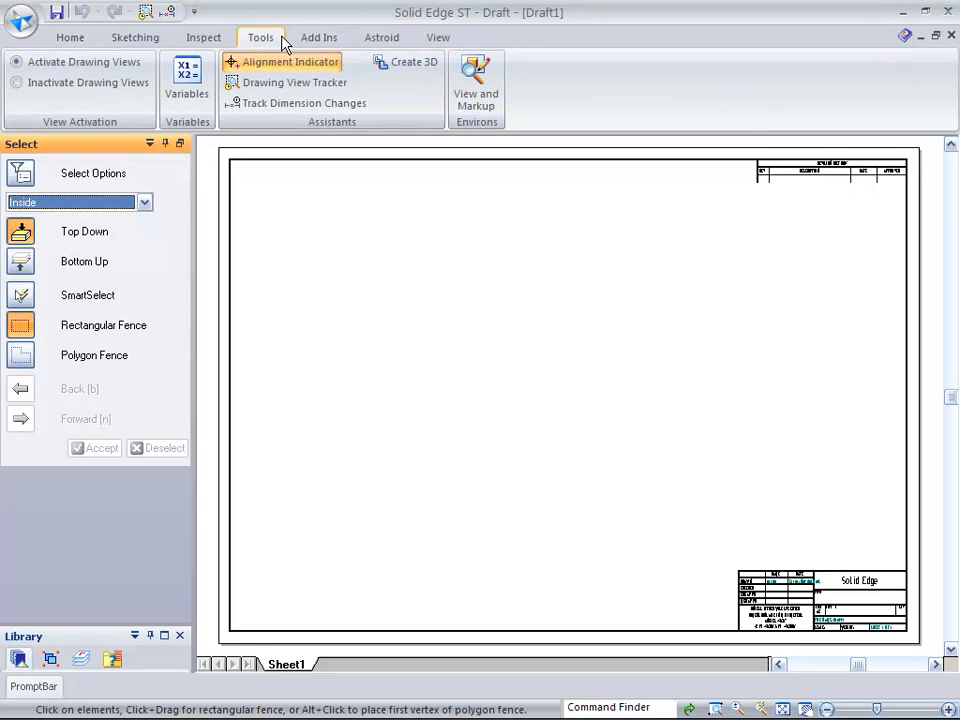
pyautogui.rightClick(295, 88)
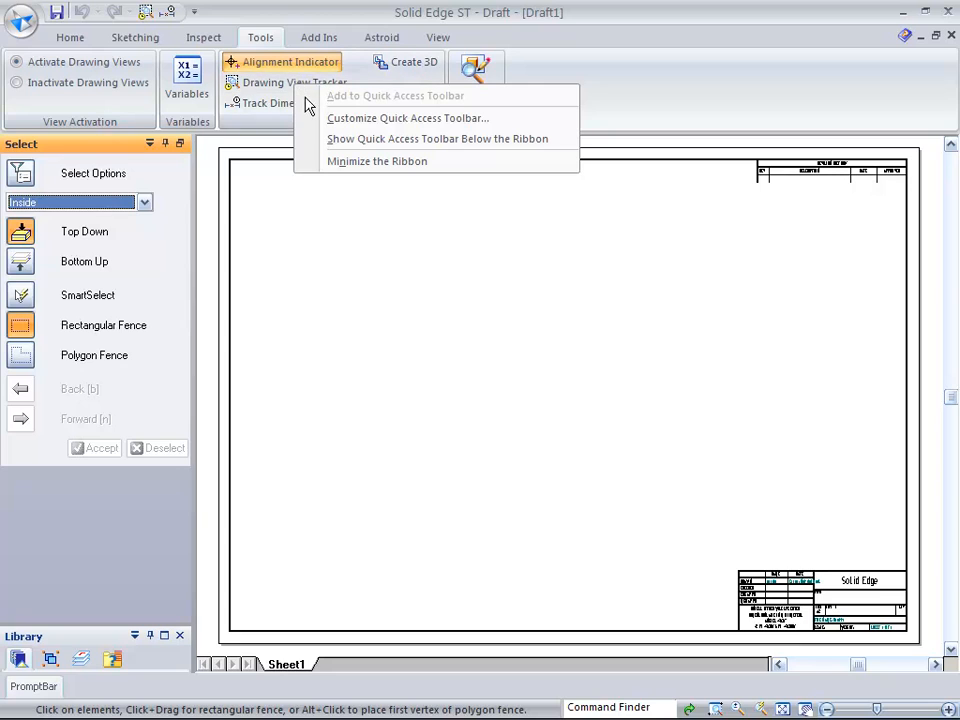
pyautogui.click(275, 135)
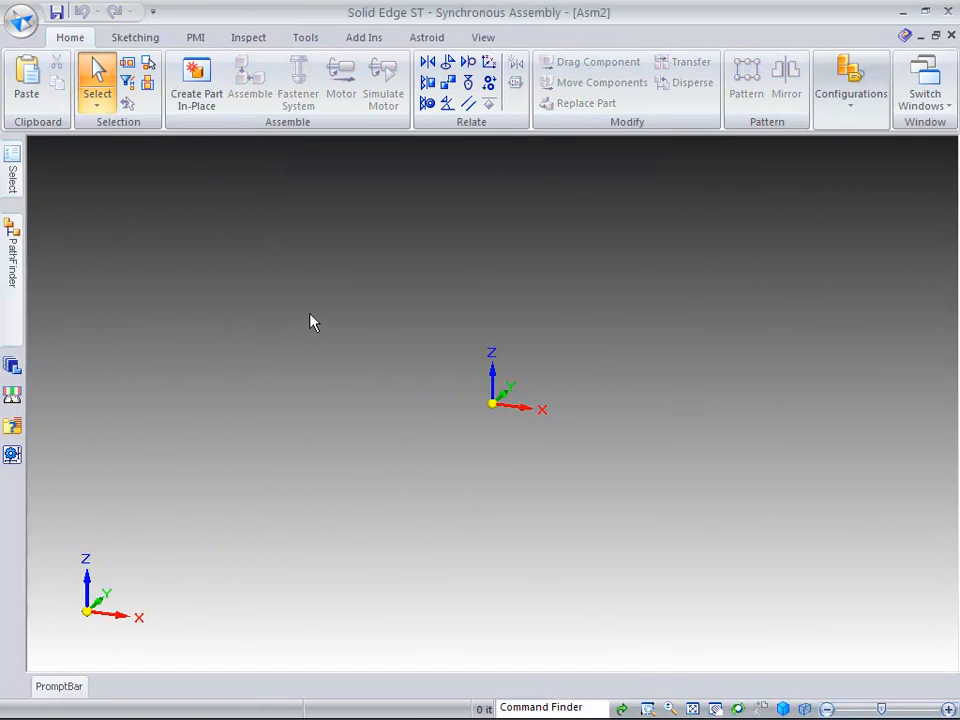
# - Open the keyboard customization in the assembly environment and examine the shortcuts for Smart Priority and Faces Priority
pyautogui.rightClick(201, 106)
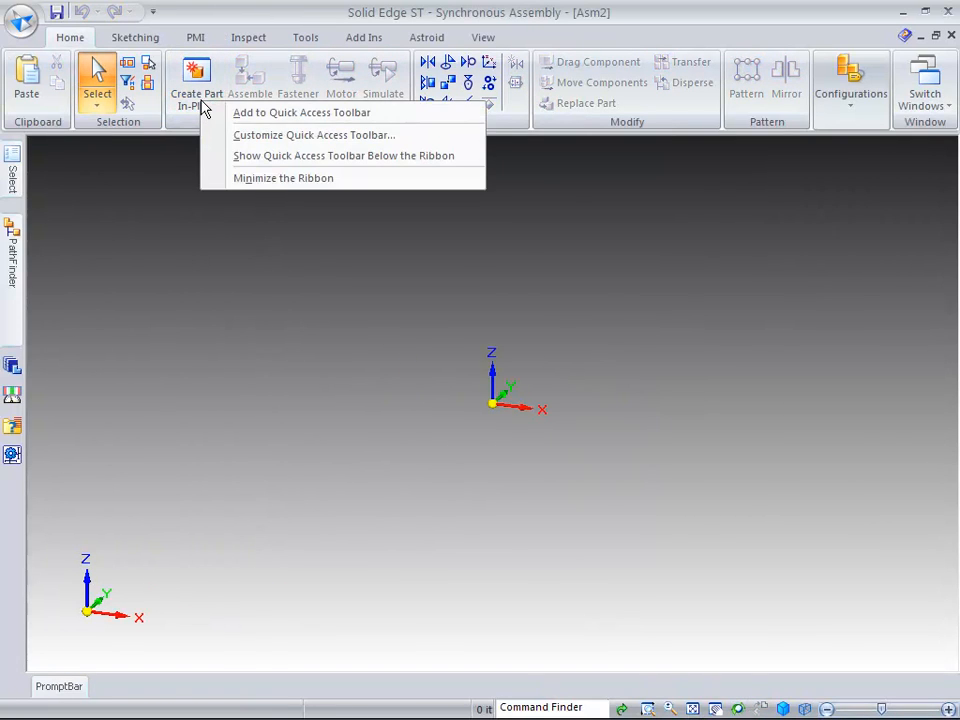
pyautogui.click(232, 140)
pyautogui.click(197, 192)
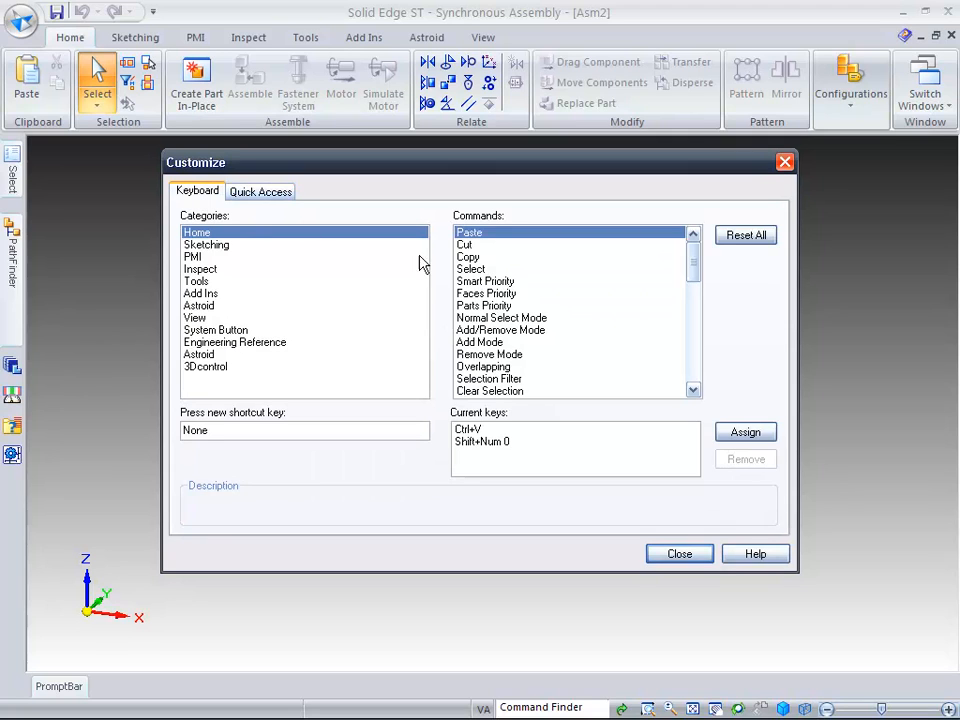
pyautogui.click(508, 283)
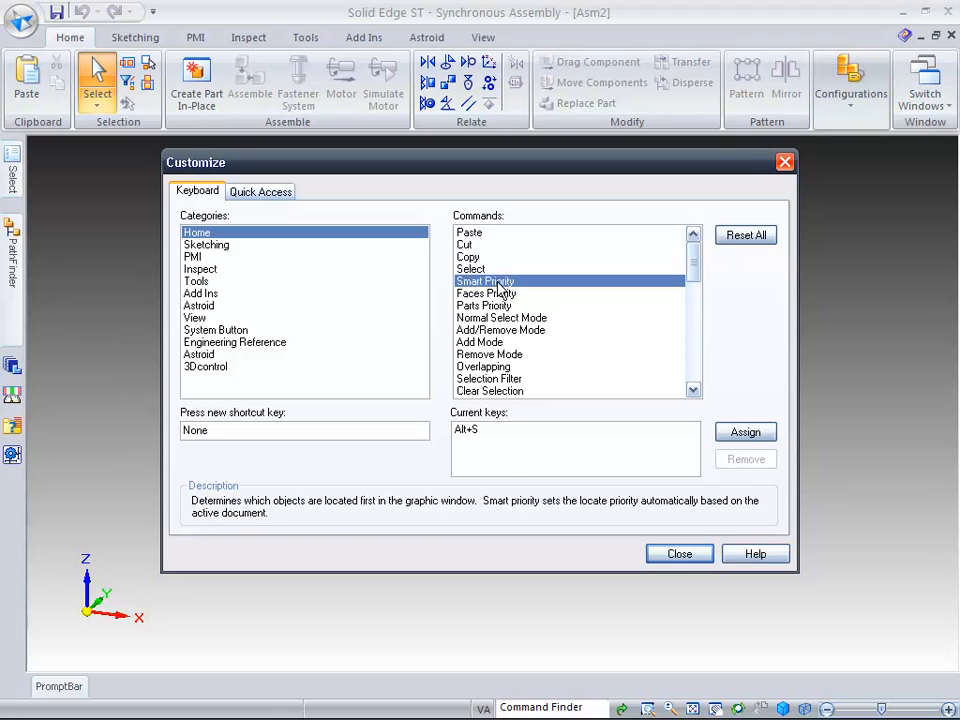
pyautogui.click(499, 292)
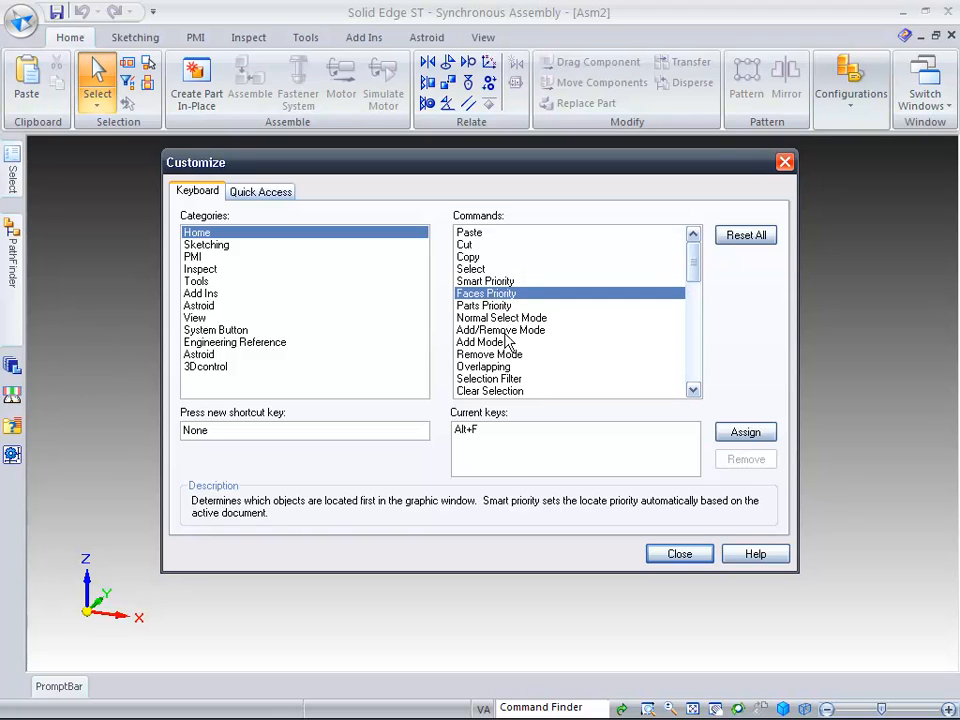
pyautogui.click(484, 432)
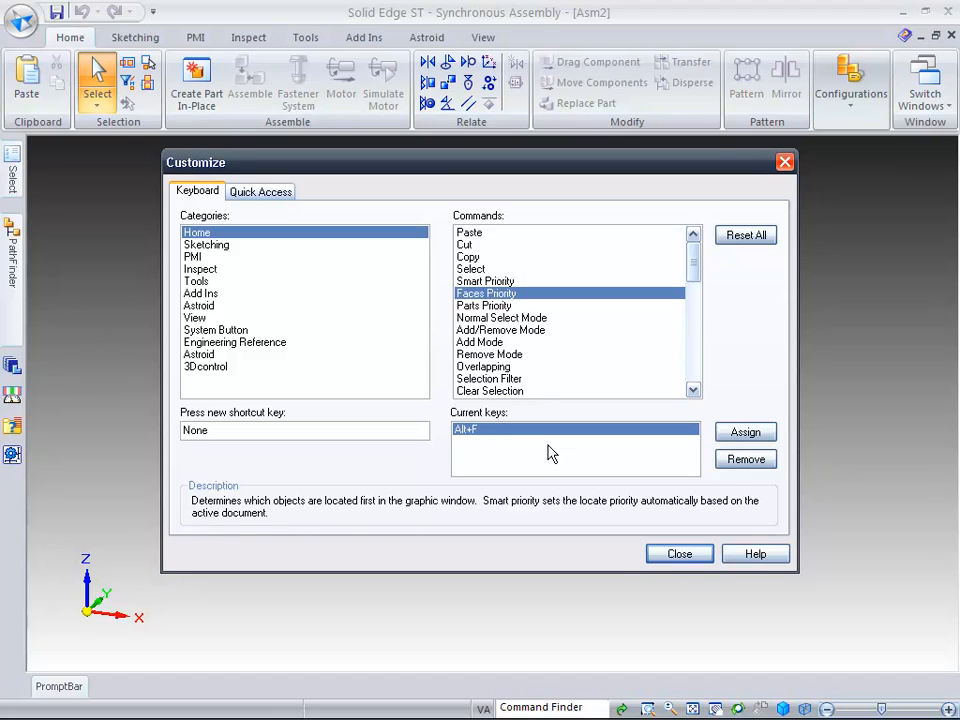
# - Try Alt+S as the new shortcut key for the Smart Priority command
pyautogui.click(497, 281)
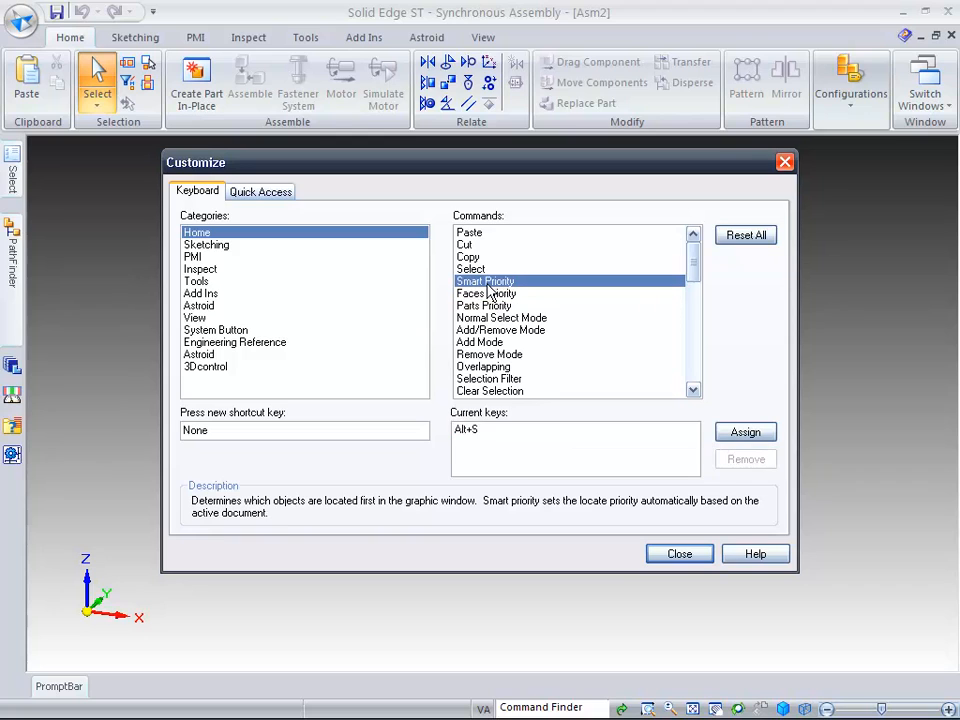
pyautogui.click(275, 431)
pyautogui.hotkey('alt', 's')
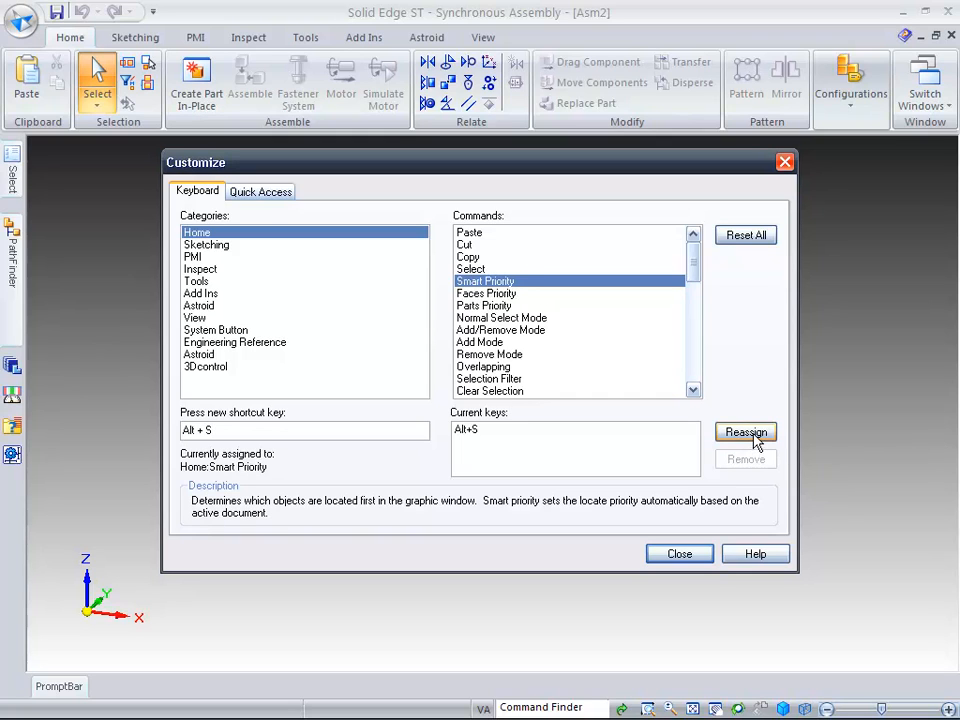
# - Recheck the Faces Priority shortcut, close the customization, and review the shortcuts listed beside the selection priority options
pyautogui.click(516, 294)
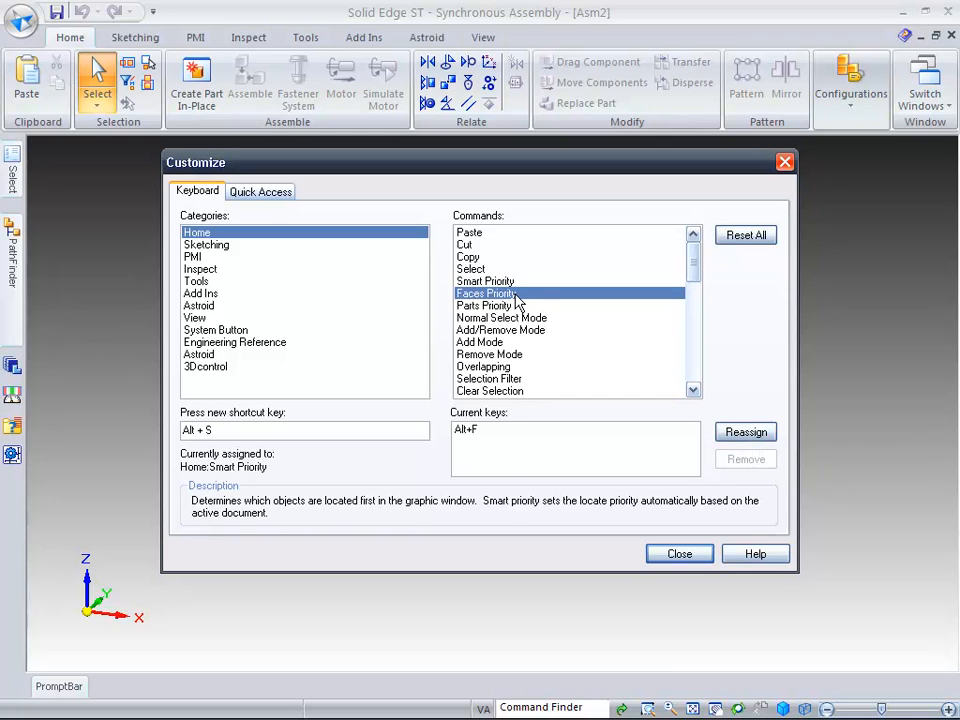
pyautogui.click(548, 453)
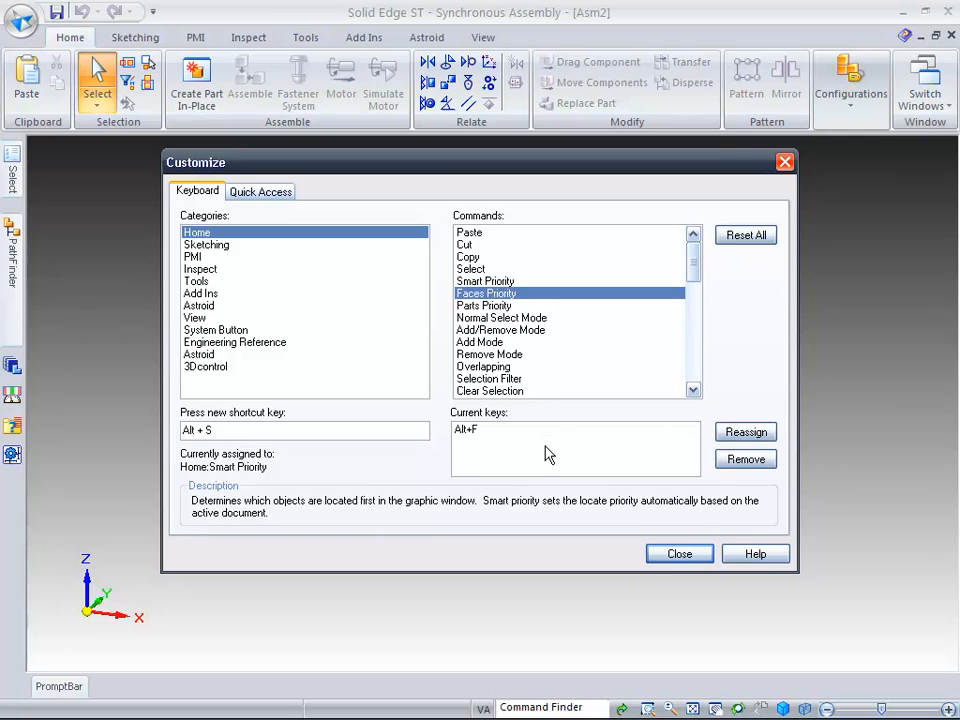
pyautogui.click(690, 554)
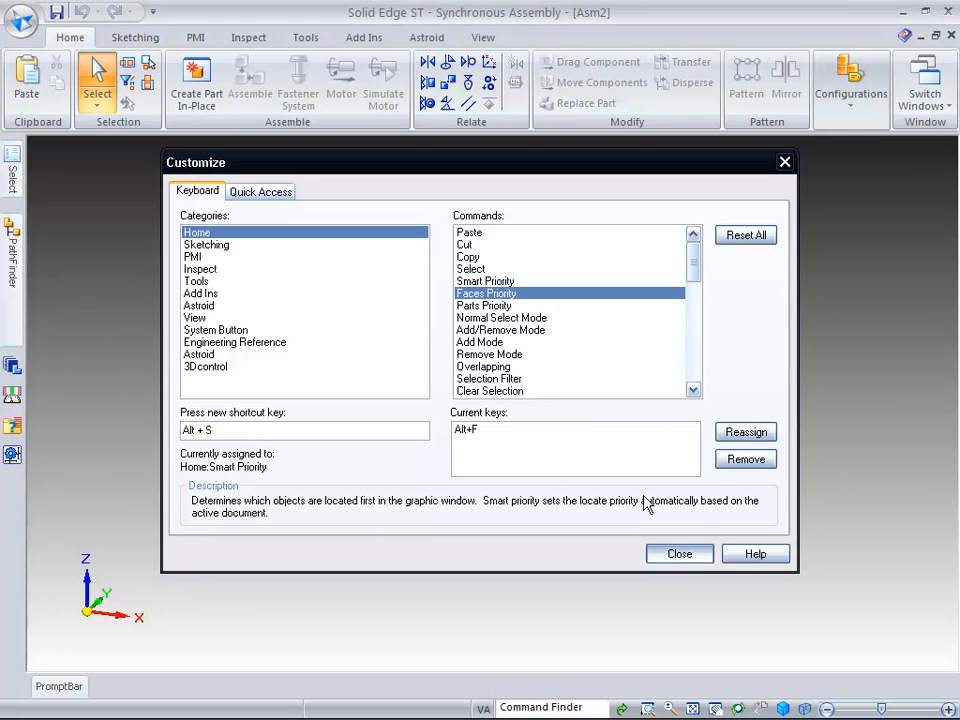
pyautogui.click(90, 110)
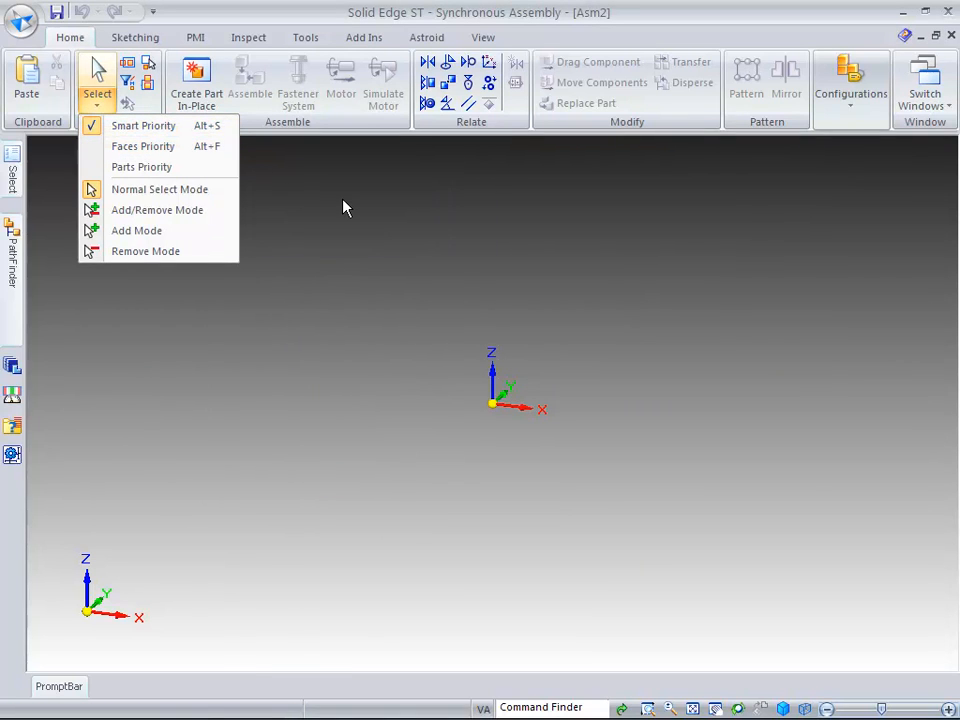
pyautogui.click(345, 207)
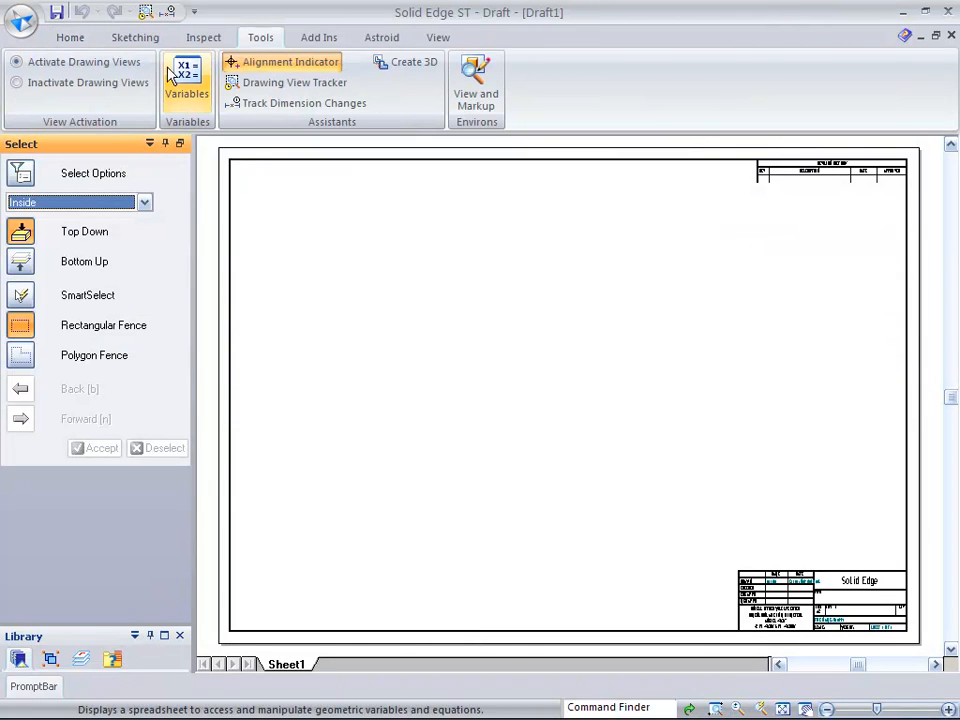
# - Return to the draft's home commands and open the ASM-04-00002.pcf package in View and Markup
pyautogui.click(68, 38)
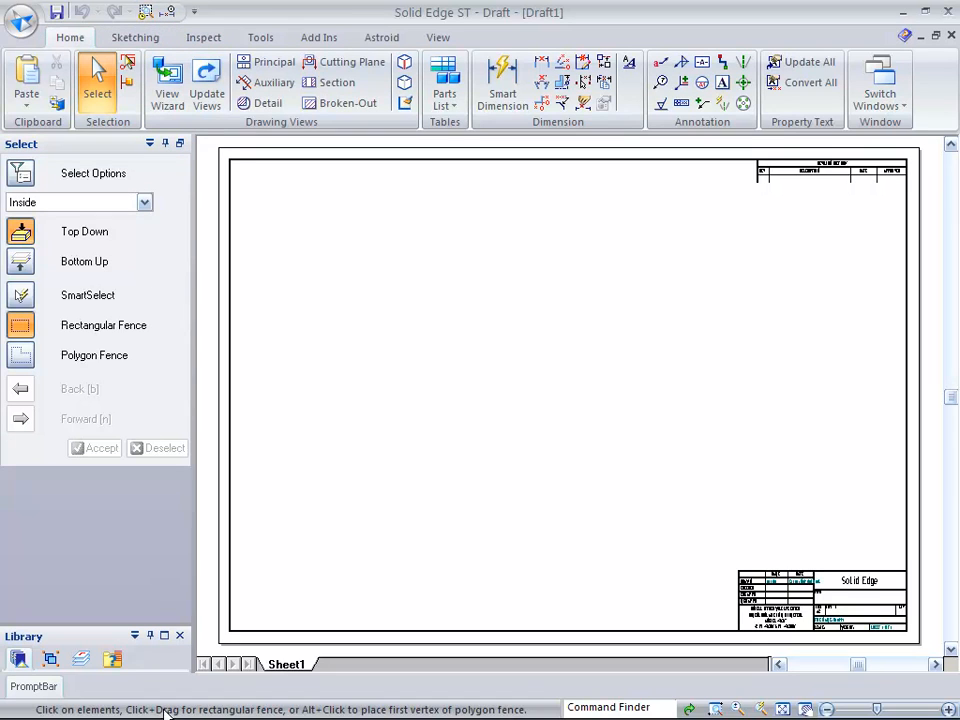
pyautogui.moveTo(172, 714)
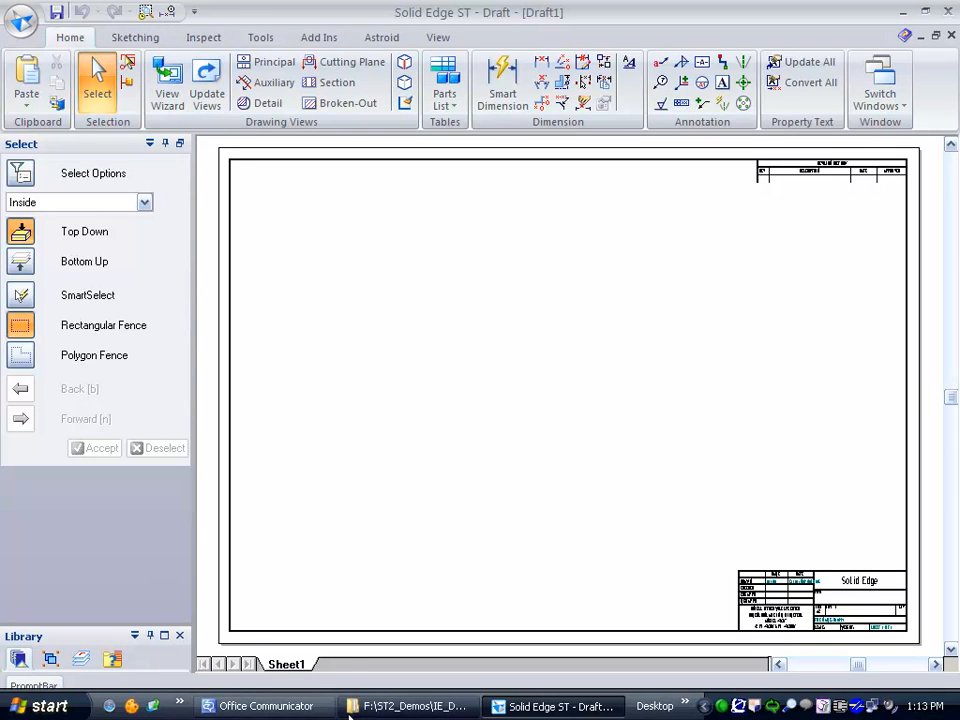
pyautogui.click(55, 706)
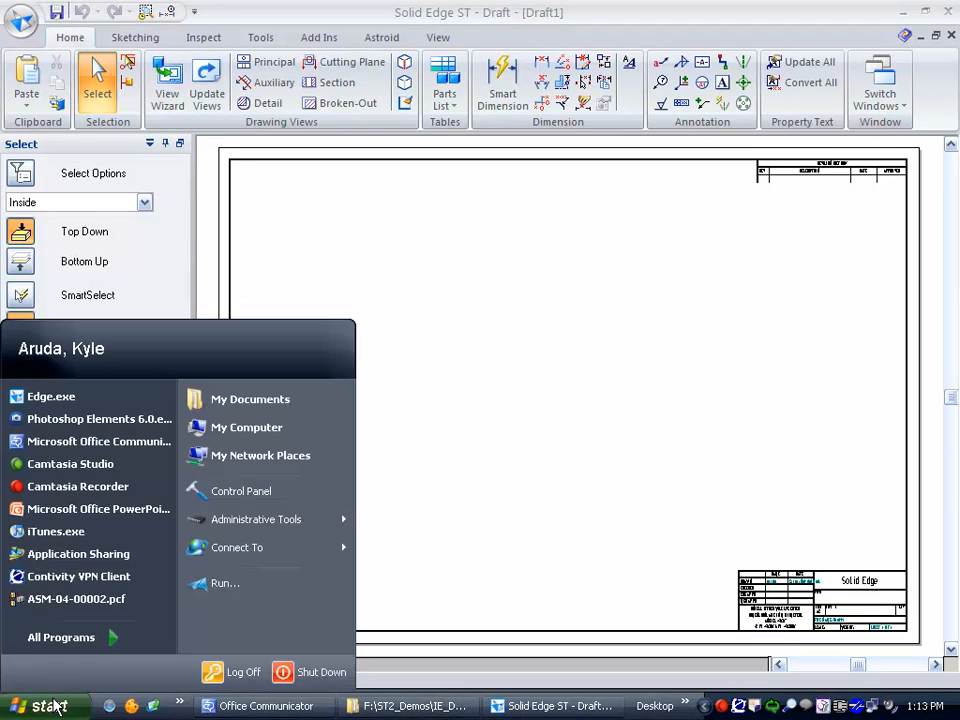
pyautogui.click(83, 600)
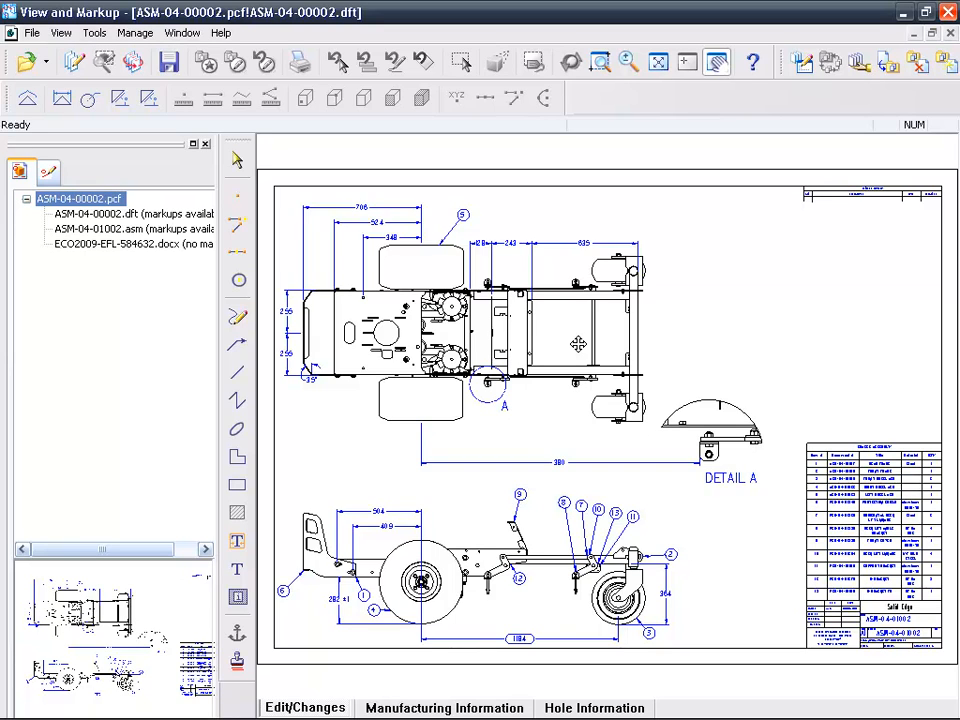
# - Display the EDITS TO ASSEMBLY markups of ASM-04-00002.dft and read the change notes on the drawing
pyautogui.click(108, 215)
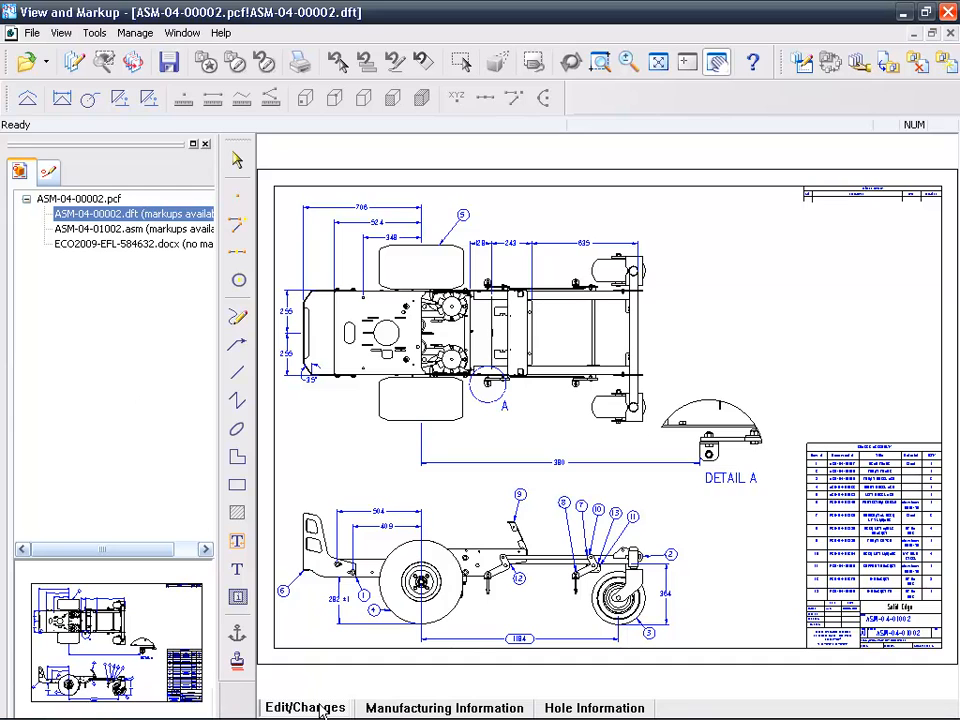
pyautogui.click(47, 170)
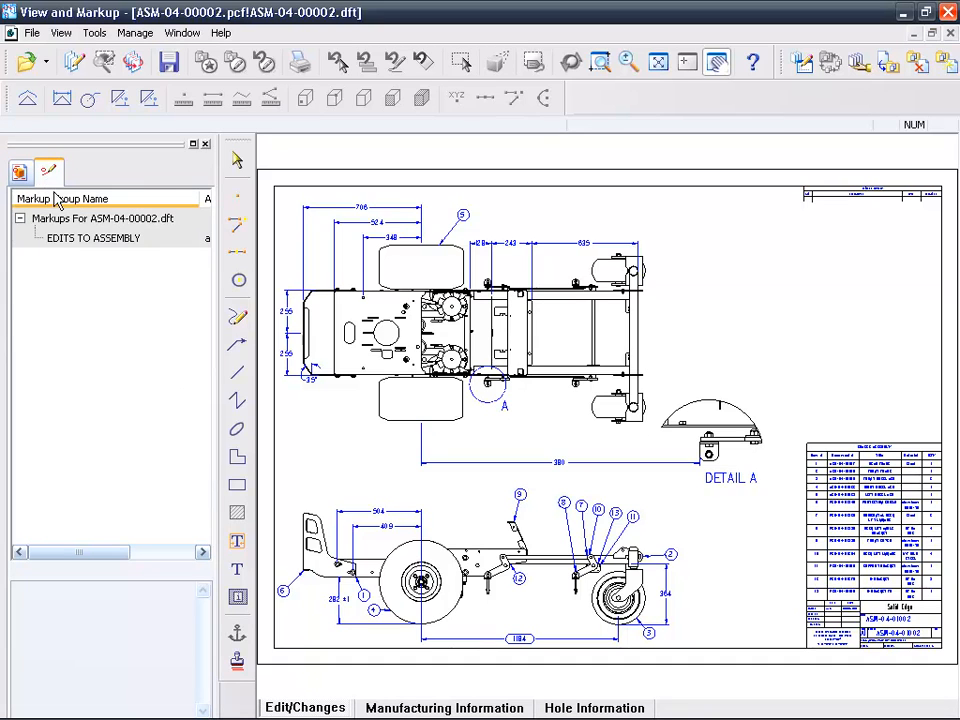
pyautogui.click(76, 238)
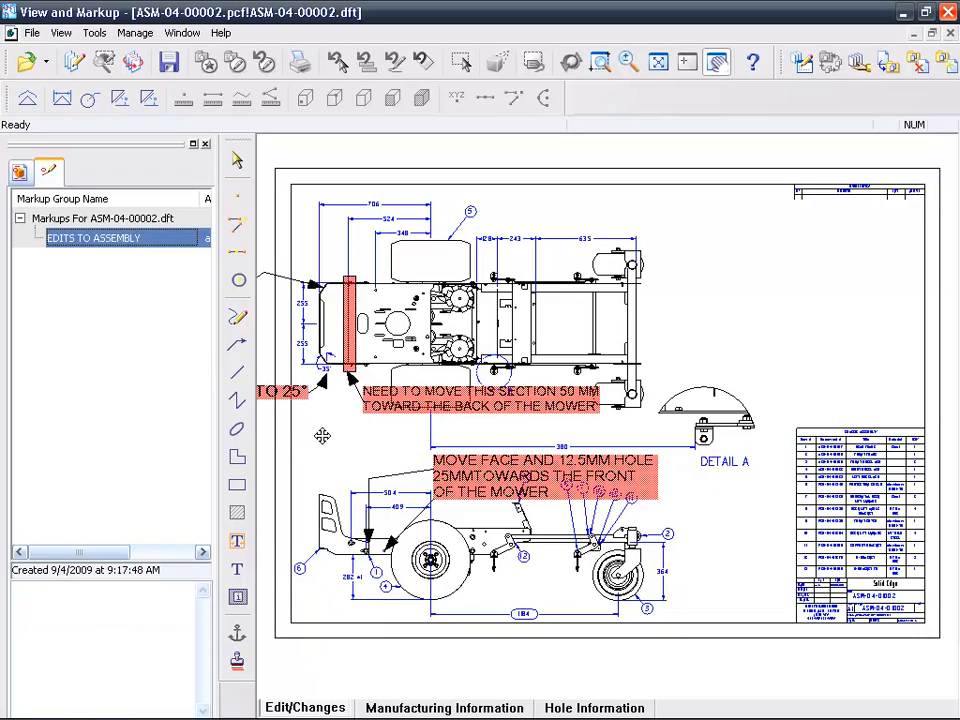
pyautogui.scroll(4, 372, 438)
pyautogui.moveTo(326, 432)
pyautogui.mouseDown()
pyautogui.moveTo(441, 427)
pyautogui.moveTo(594, 325)
pyautogui.moveTo(621, 334)
pyautogui.moveTo(469, 342)
pyautogui.moveTo(376, 319)
pyautogui.mouseUp()
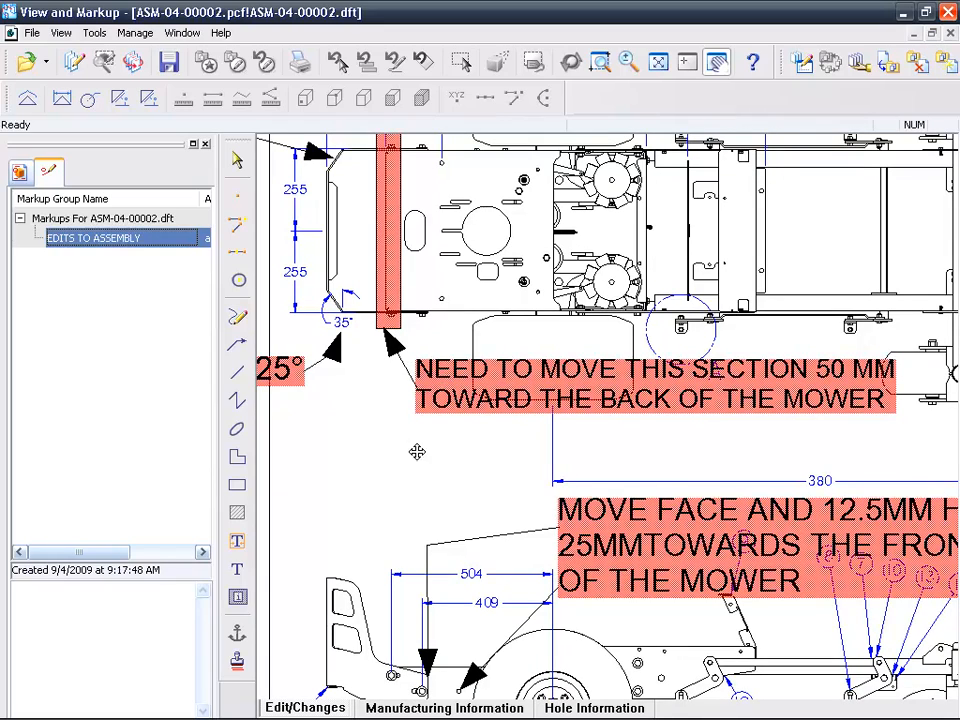
pyautogui.moveTo(410, 487)
pyautogui.mouseDown()
pyautogui.moveTo(546, 486)
pyautogui.moveTo(601, 497)
pyautogui.mouseUp()
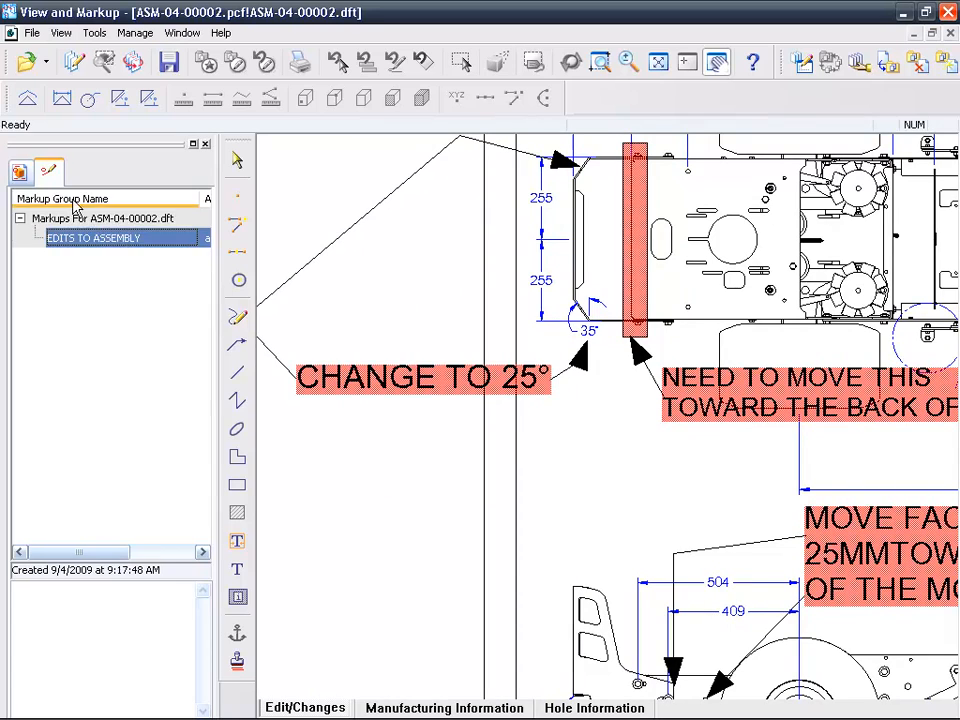
# - Open ASM-04-01002.asm from the package, expand its component structure, and list its markup groups
pyautogui.click(19, 171)
pyautogui.doubleClick(84, 237)
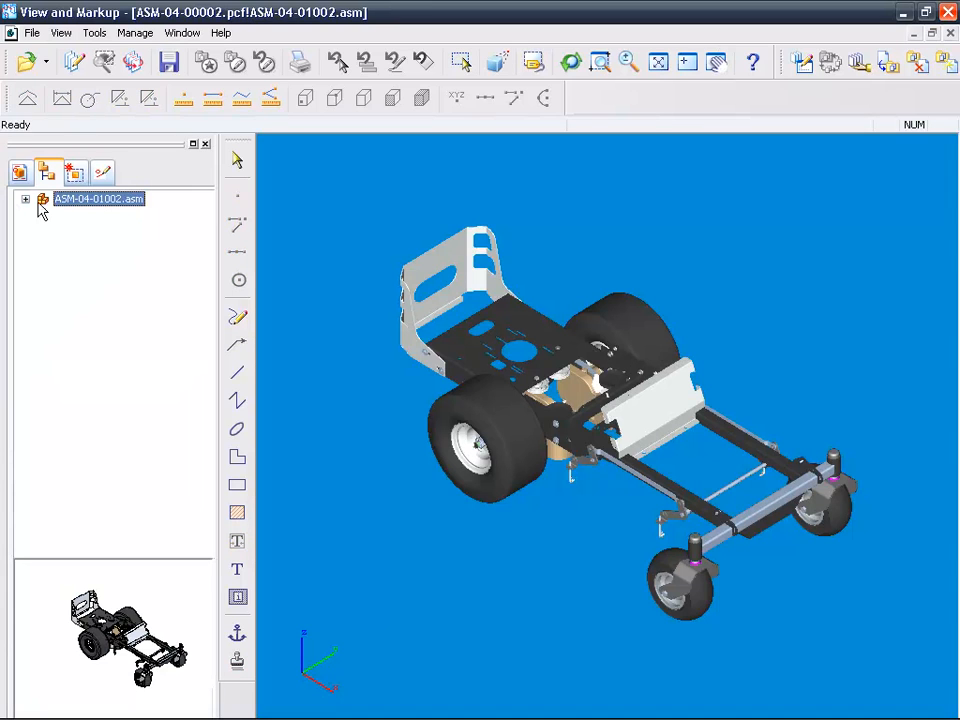
pyautogui.click(22, 200)
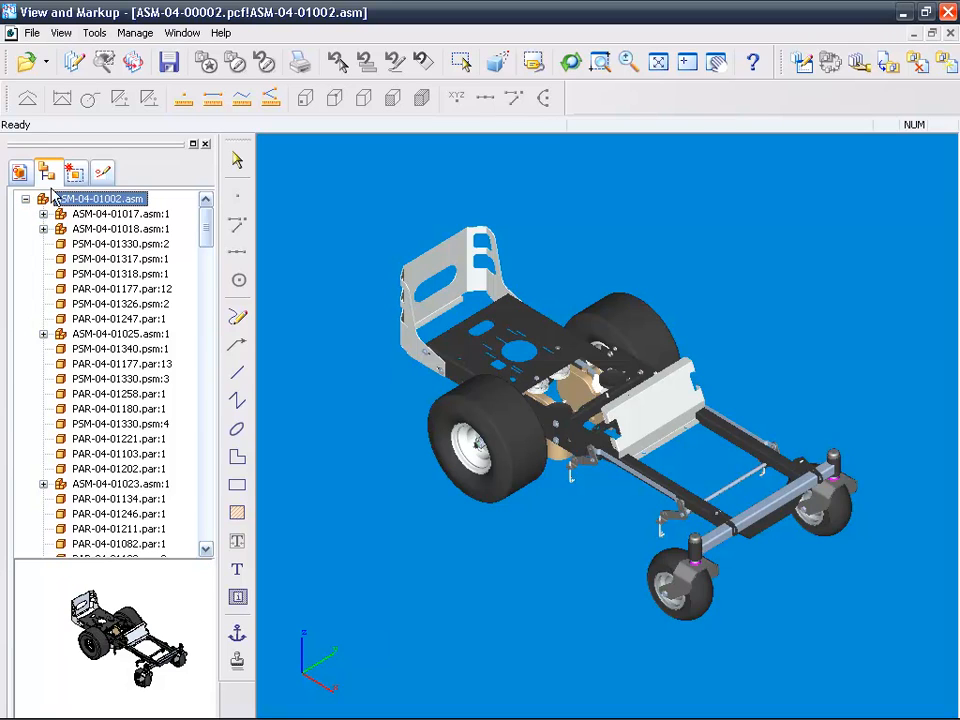
pyautogui.click(102, 174)
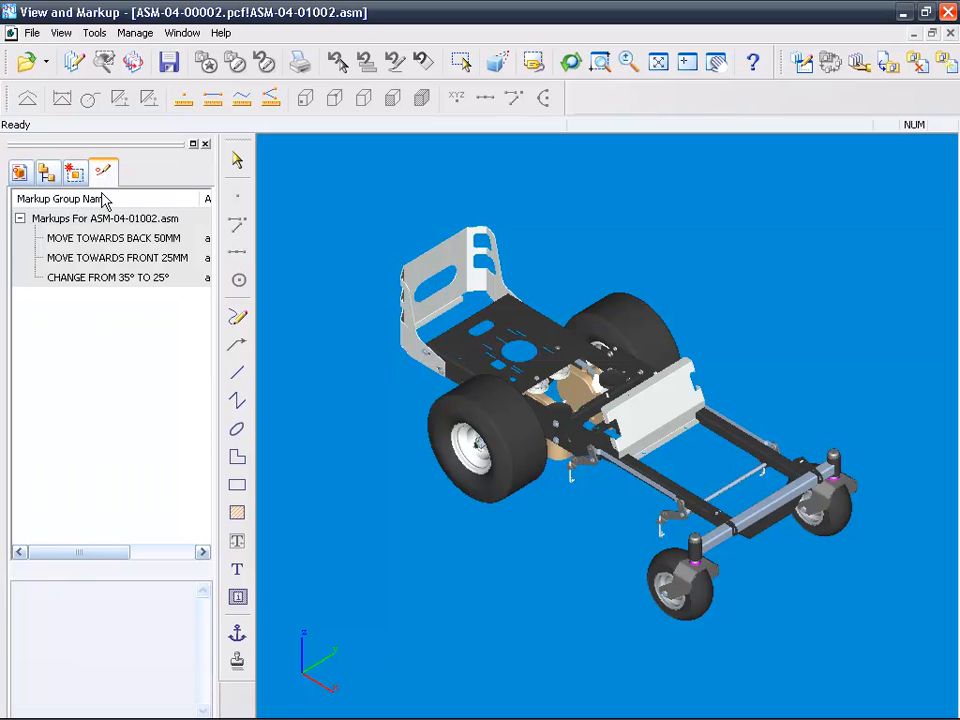
# - Review the MOVE TOWARDS BACK 50MM, MOVE TOWARDS FRONT 25MM and CHANGE FROM 35° TO 25° markups on the assembly
pyautogui.click(110, 240)
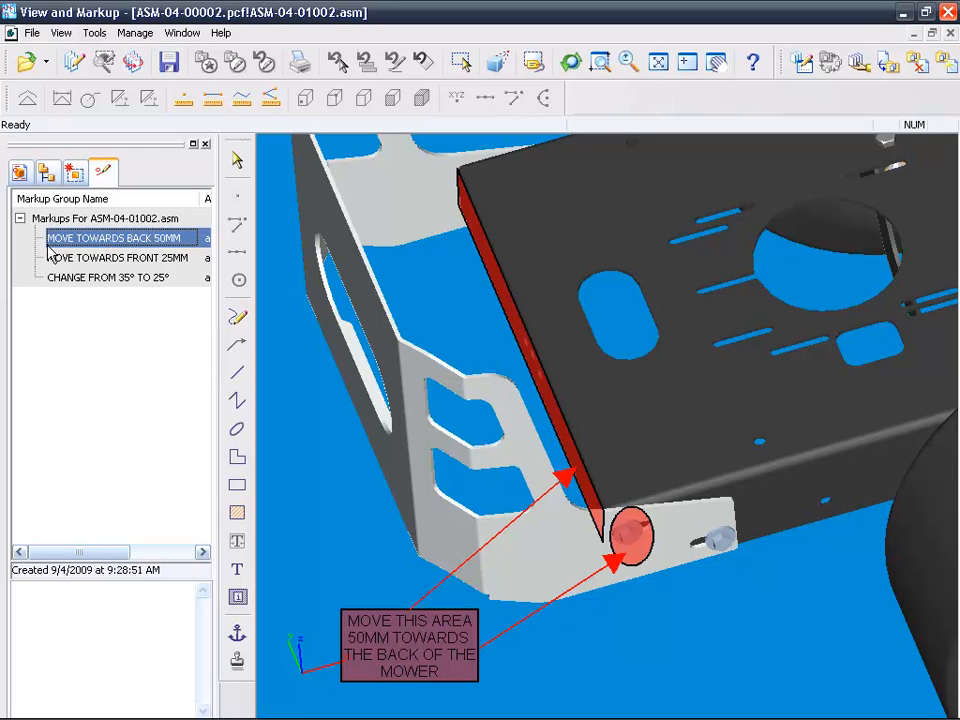
pyautogui.click(136, 260)
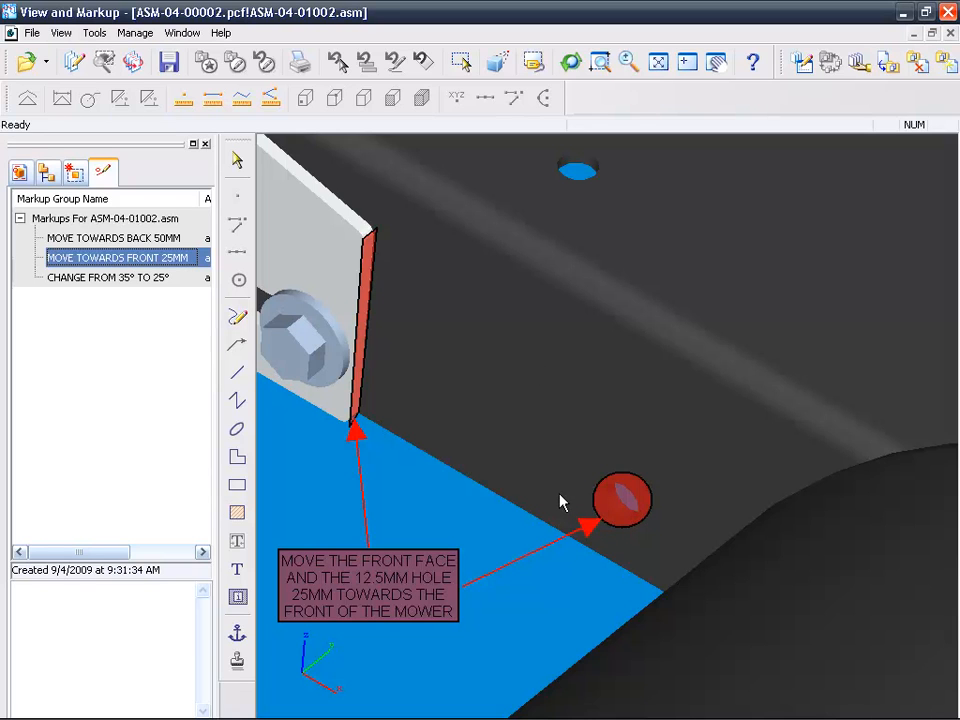
pyautogui.click(150, 280)
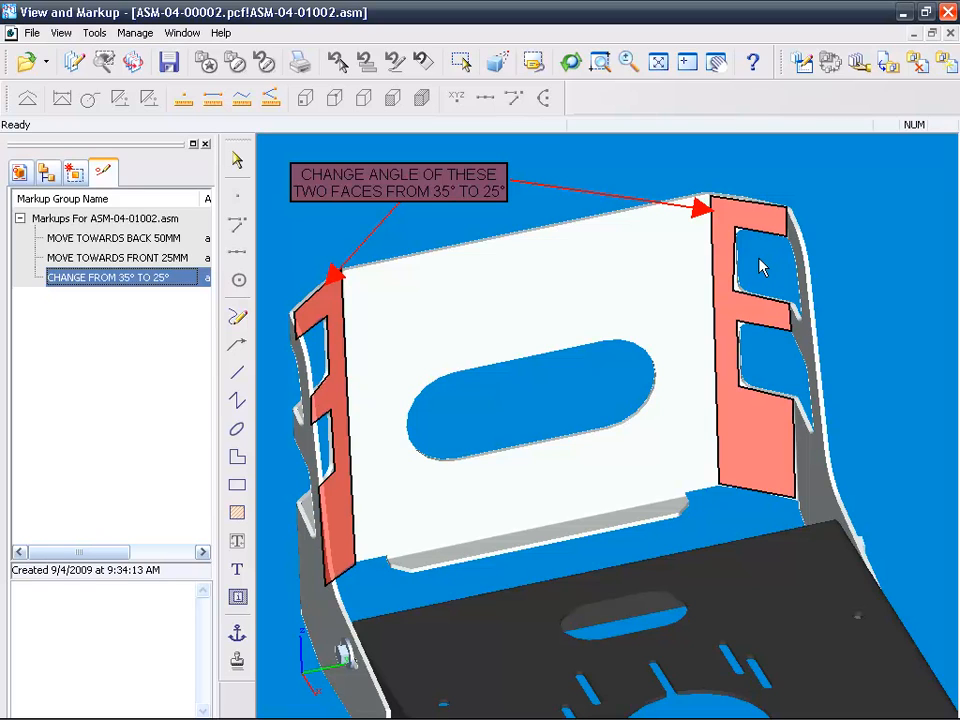
# - Open ECO2009-EFL-584632.docx from the package, read the engineering change order's change description, and close the document
pyautogui.click(20, 174)
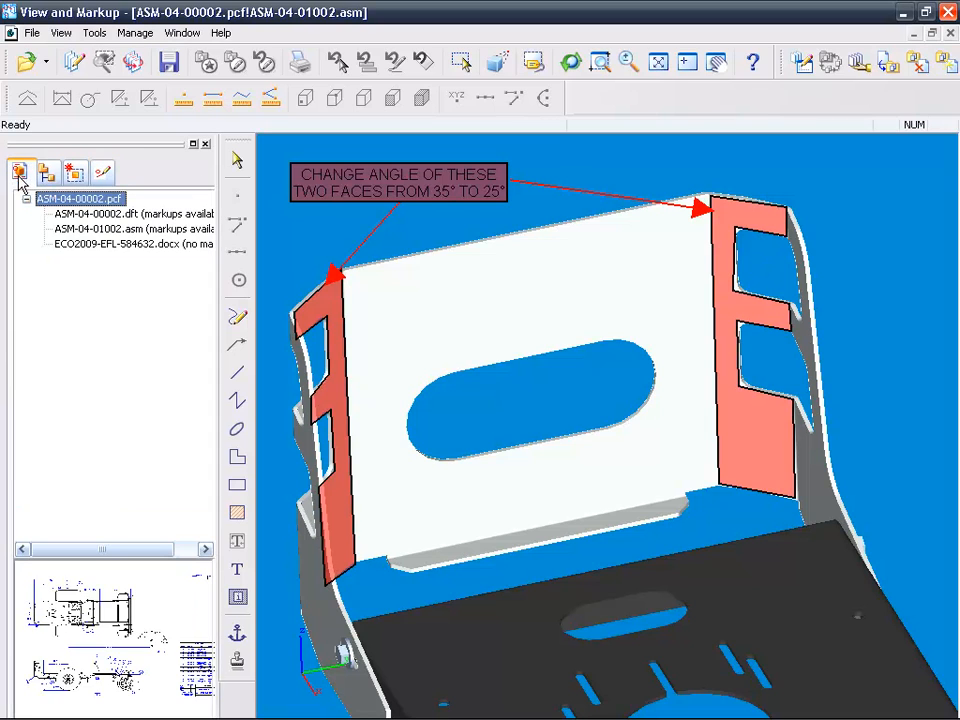
pyautogui.doubleClick(88, 248)
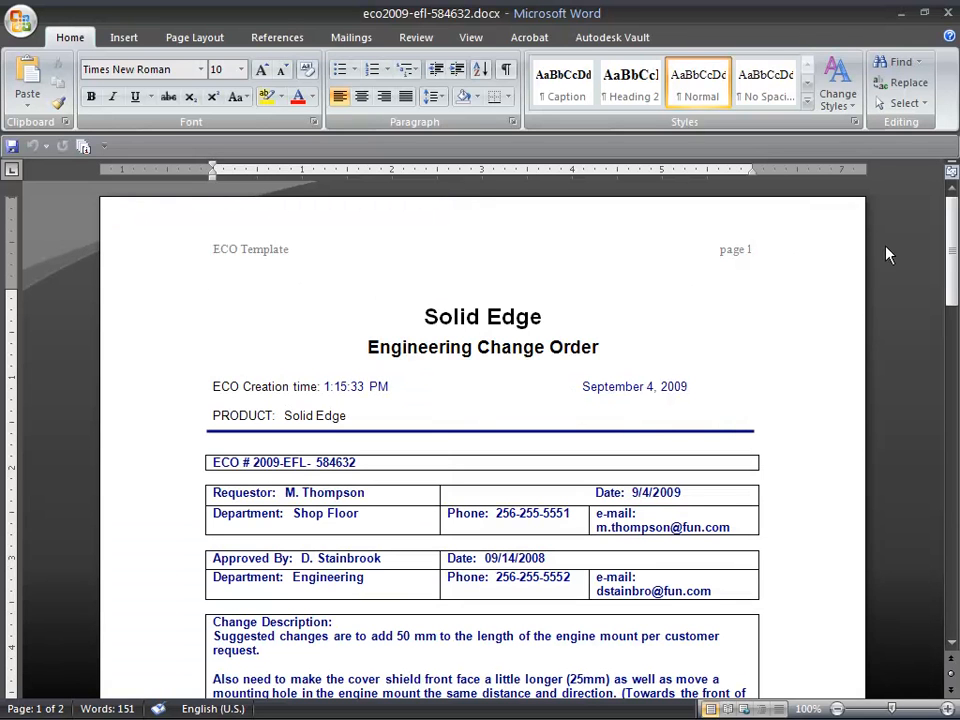
pyautogui.moveTo(952, 234)
pyautogui.mouseDown()
pyautogui.moveTo(950, 510)
pyautogui.moveTo(955, 238)
pyautogui.mouseUp()
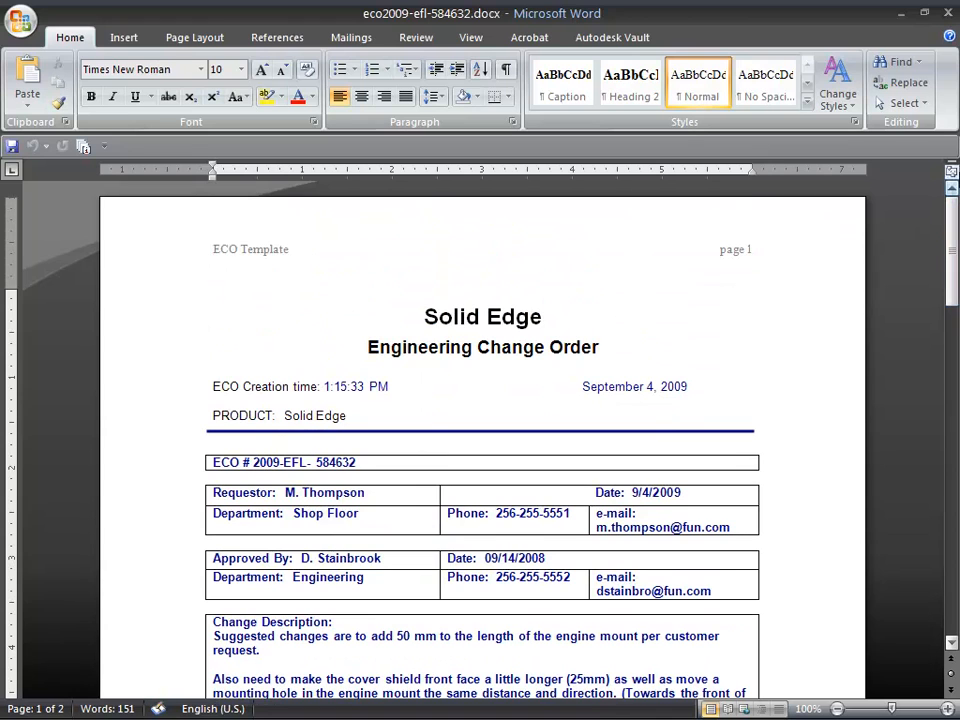
pyautogui.click(950, 13)
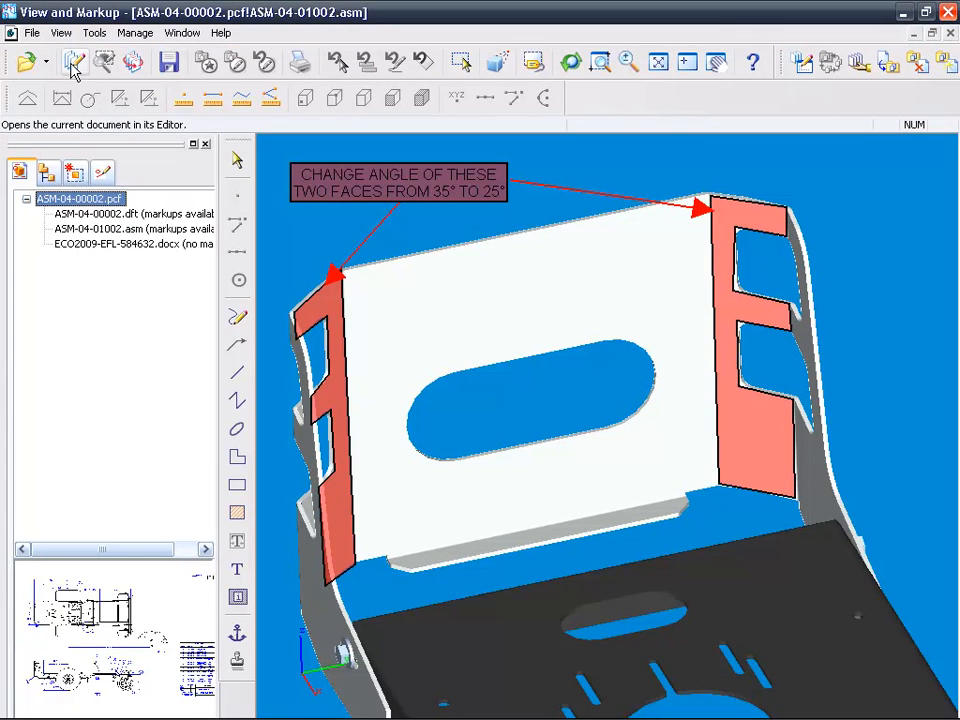
# - Open ASM-04-00002.dft from the package in its Solid Edge Draft editor, and open the ASM-04-01002.asm assembly from the lower side view
pyautogui.click(86, 215)
pyautogui.doubleClick(88, 217)
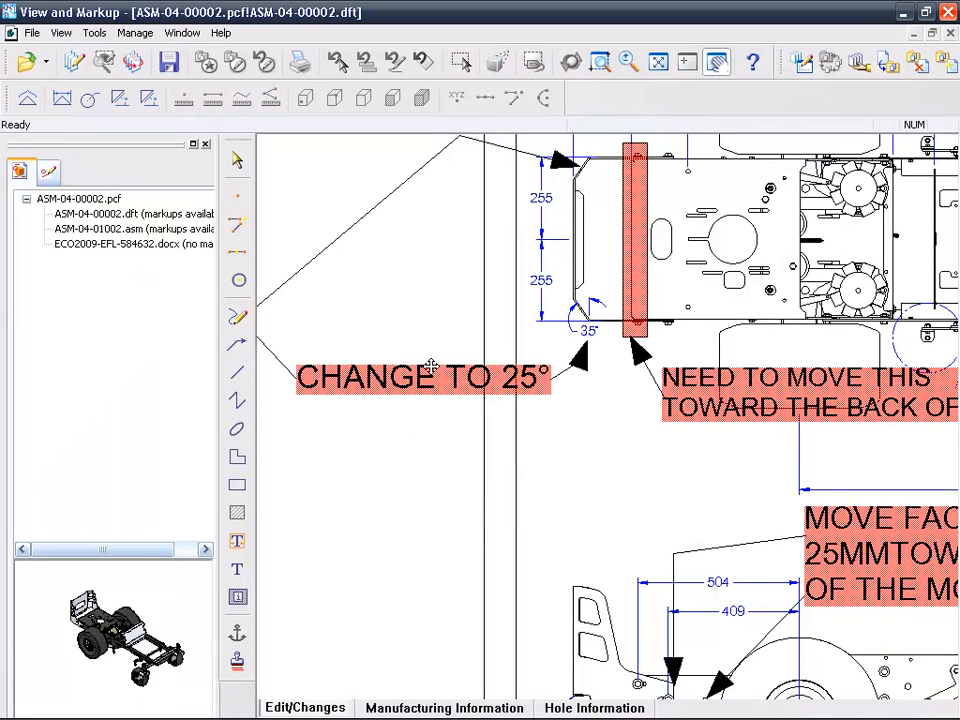
pyautogui.click(153, 215)
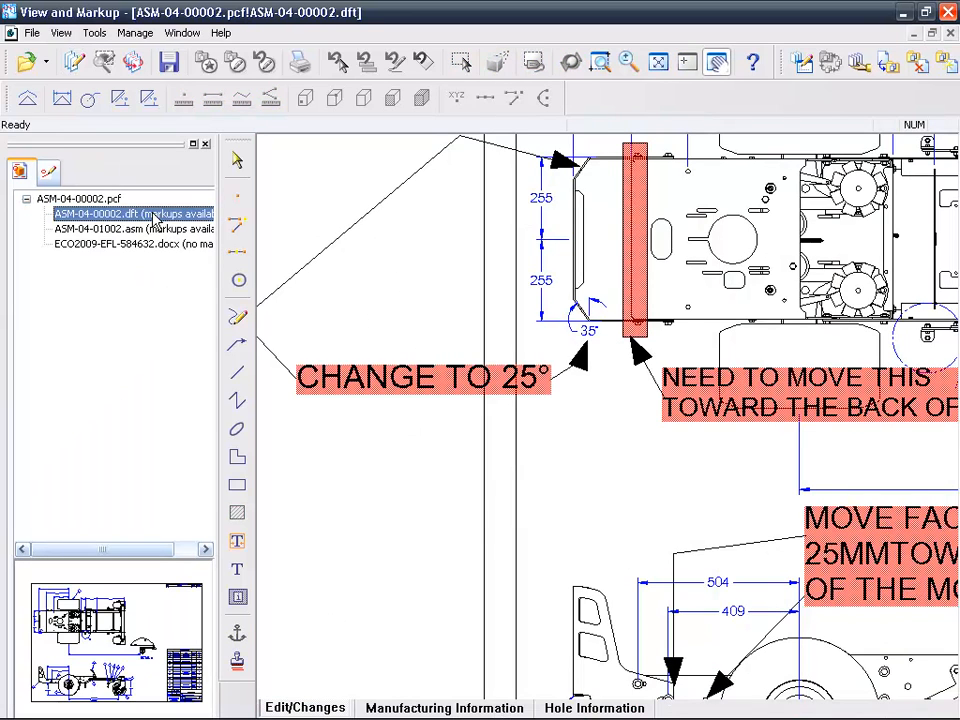
pyautogui.click(78, 64)
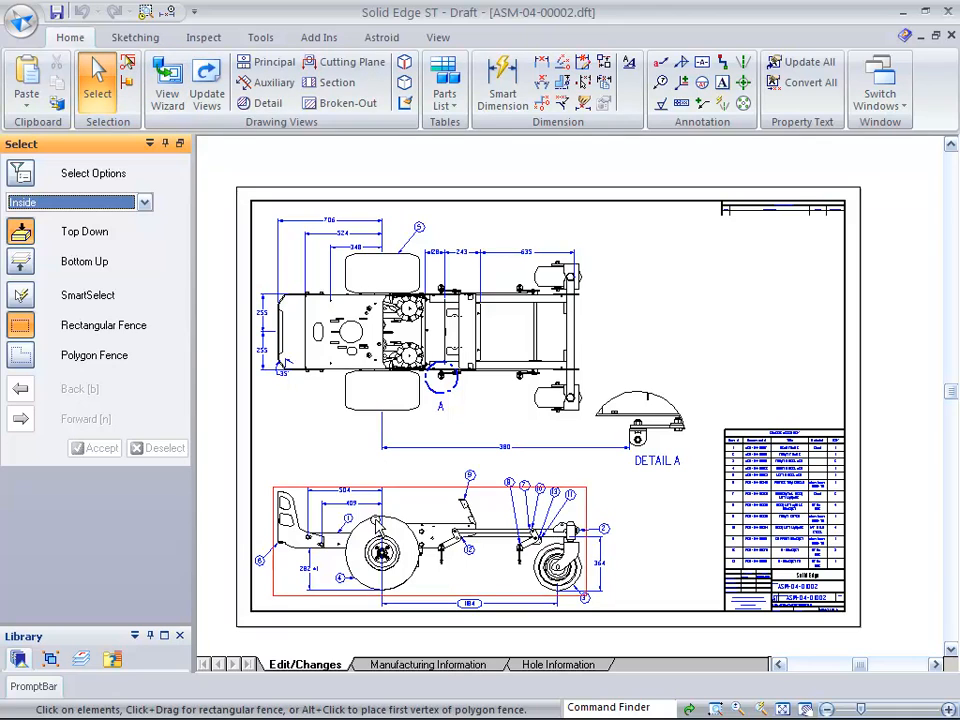
pyautogui.click(375, 517)
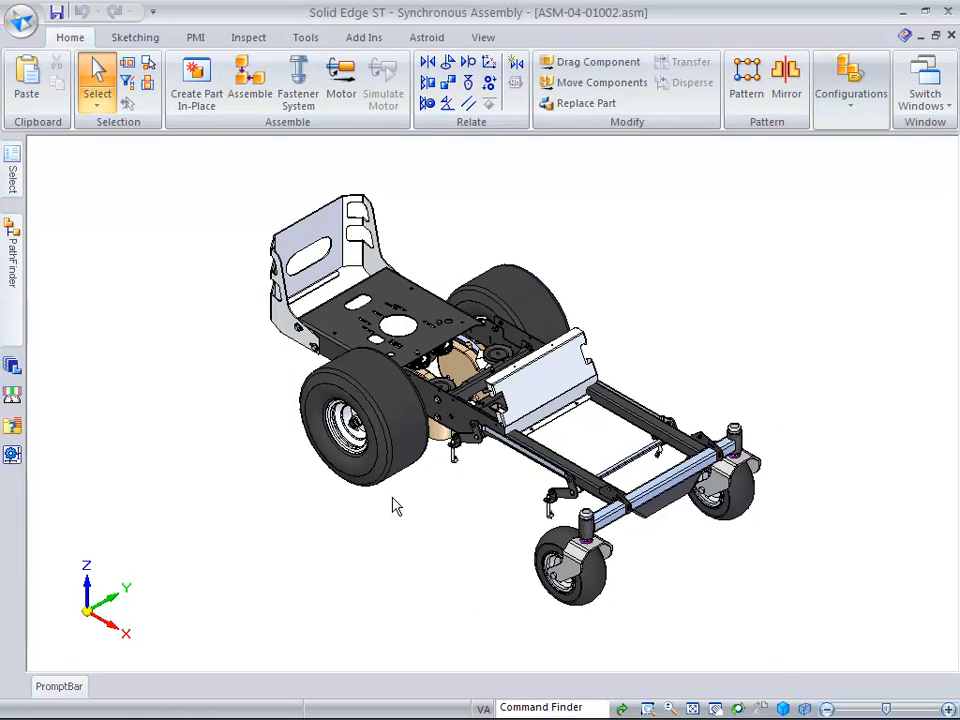
# - In a side view of the assembly, fence-select the engine mount's rear end faces together with the upper rear bolt and its slot
pyautogui.hotkey('ctrl', 'k')
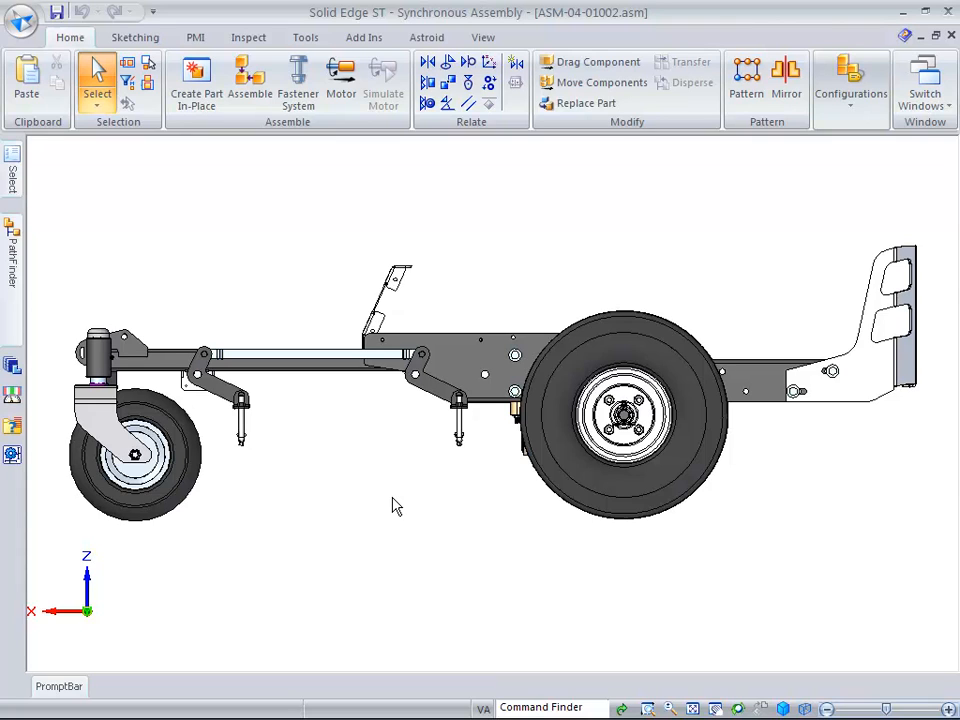
pyautogui.moveTo(805, 334); pyautogui.dragTo(876, 433)
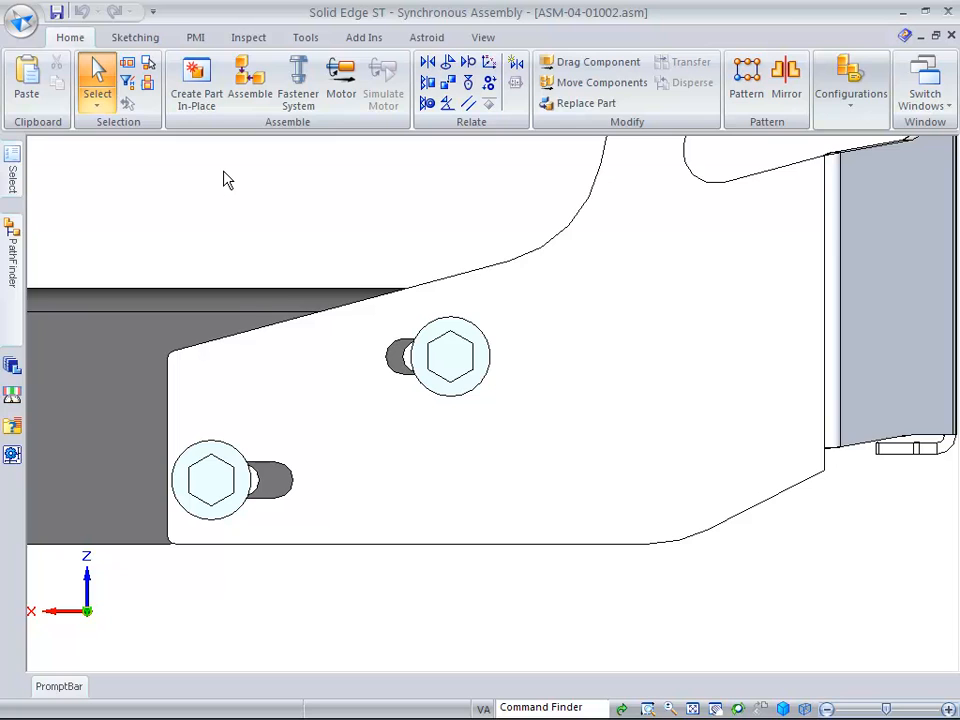
pyautogui.click(106, 104)
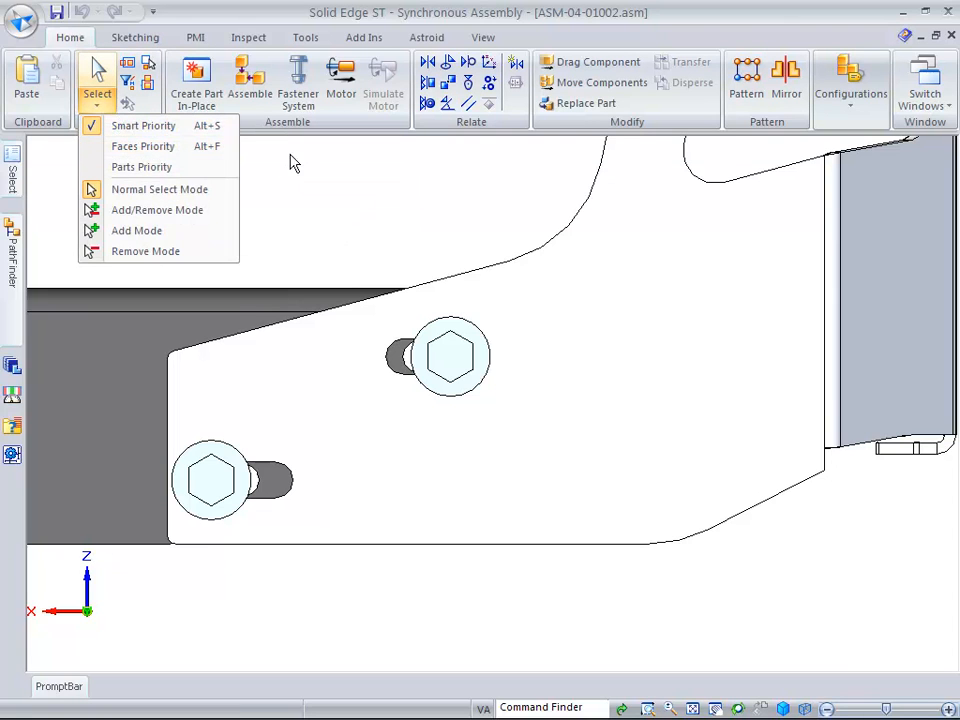
pyautogui.click(309, 187)
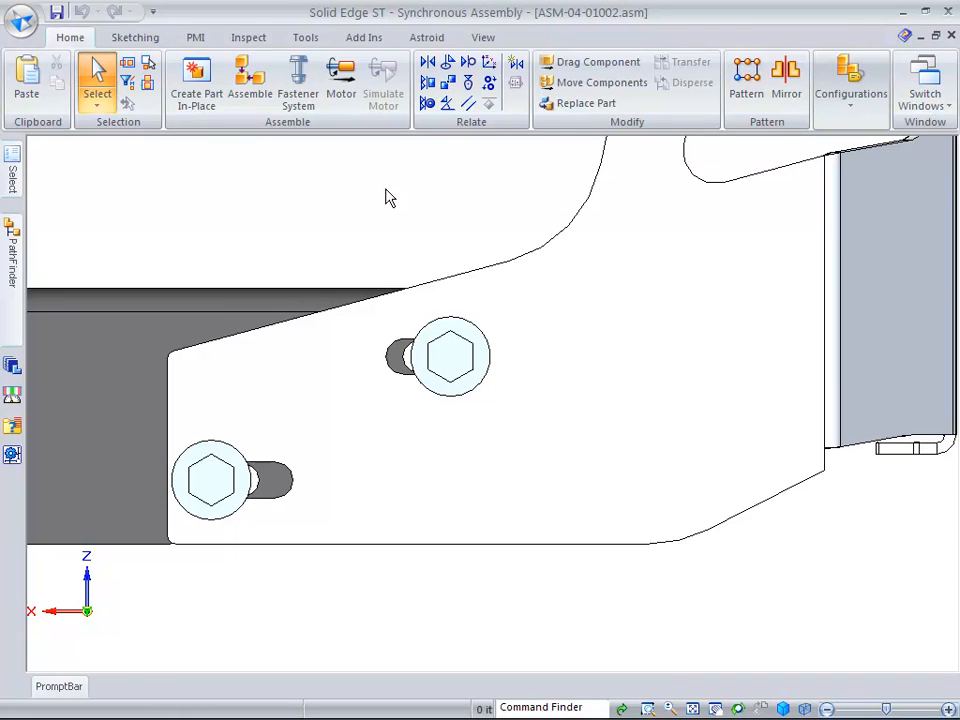
pyautogui.moveTo(369, 251); pyautogui.dragTo(541, 600)
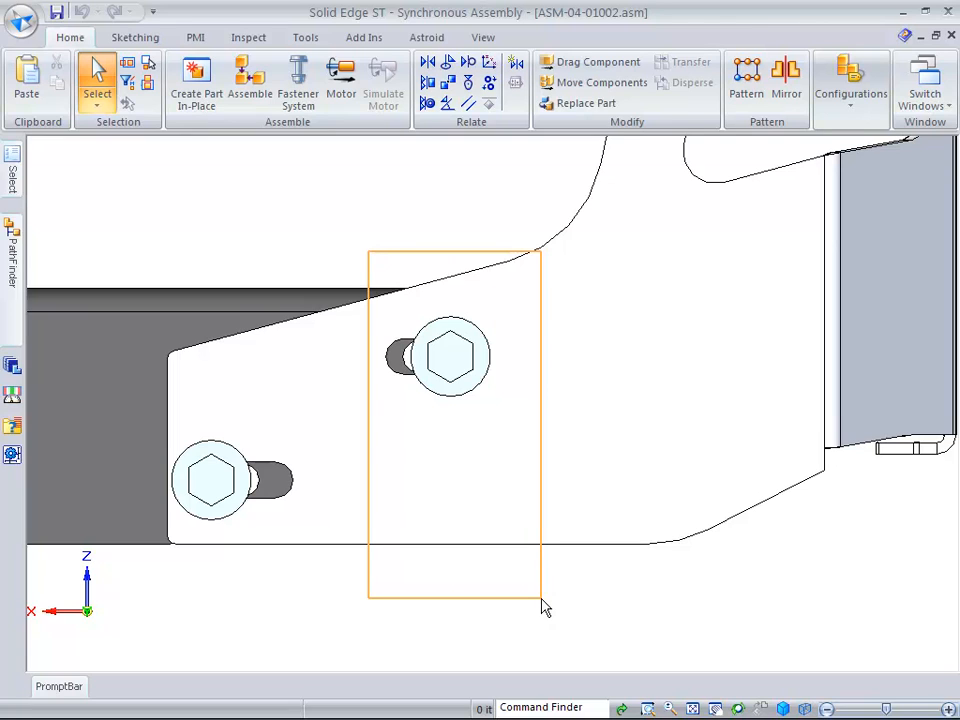
pyautogui.moveTo(541, 600); pyautogui.dragTo(541, 600)
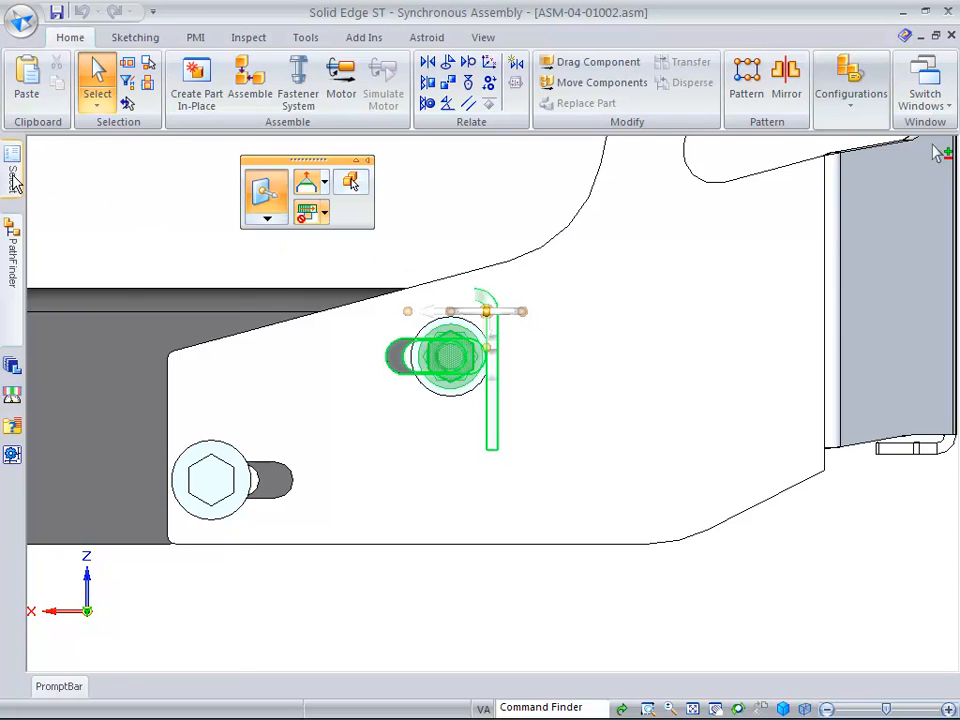
# - Move the selected engine mount faces, bolt and slot 50 mm along X towards the back of the mower, checking the direction from above
pyautogui.moveTo(15, 178)
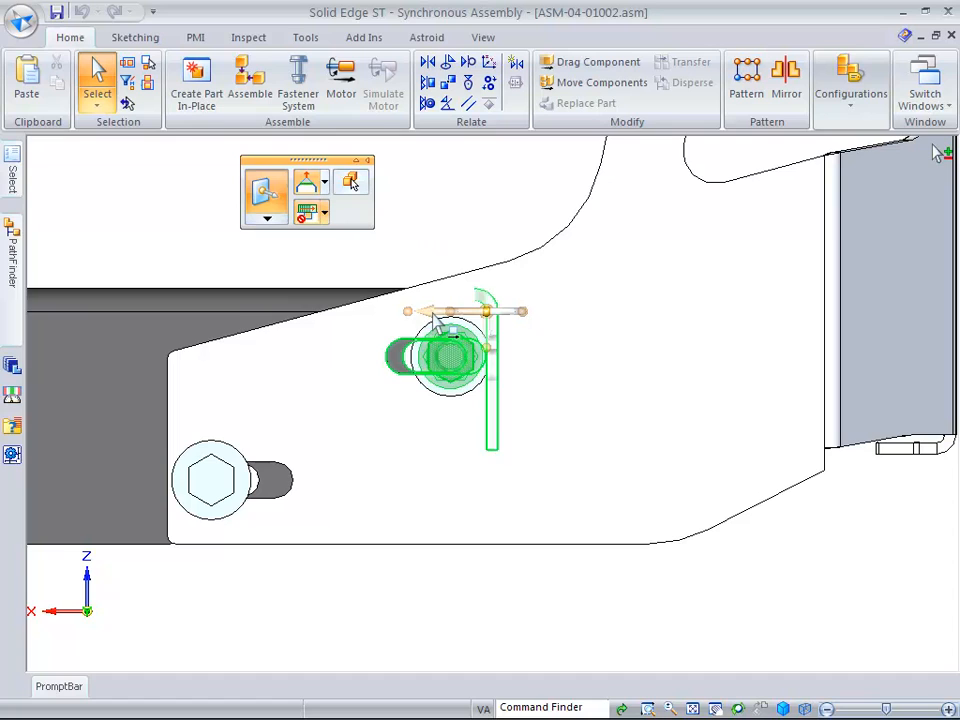
pyautogui.click(488, 317)
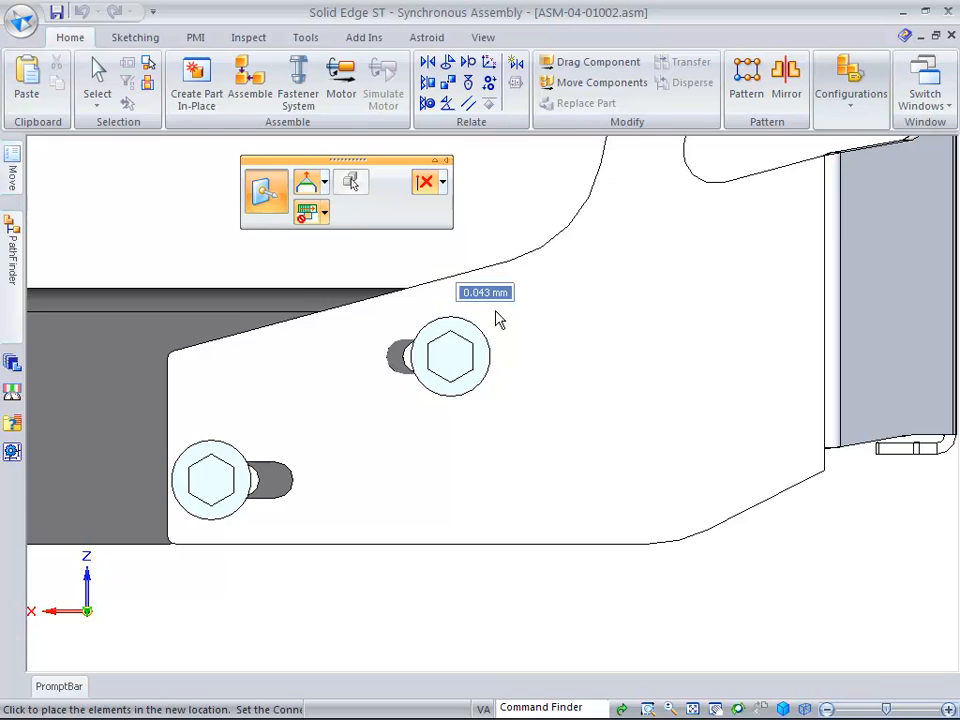
pyautogui.hotkey('ctrl', 't')
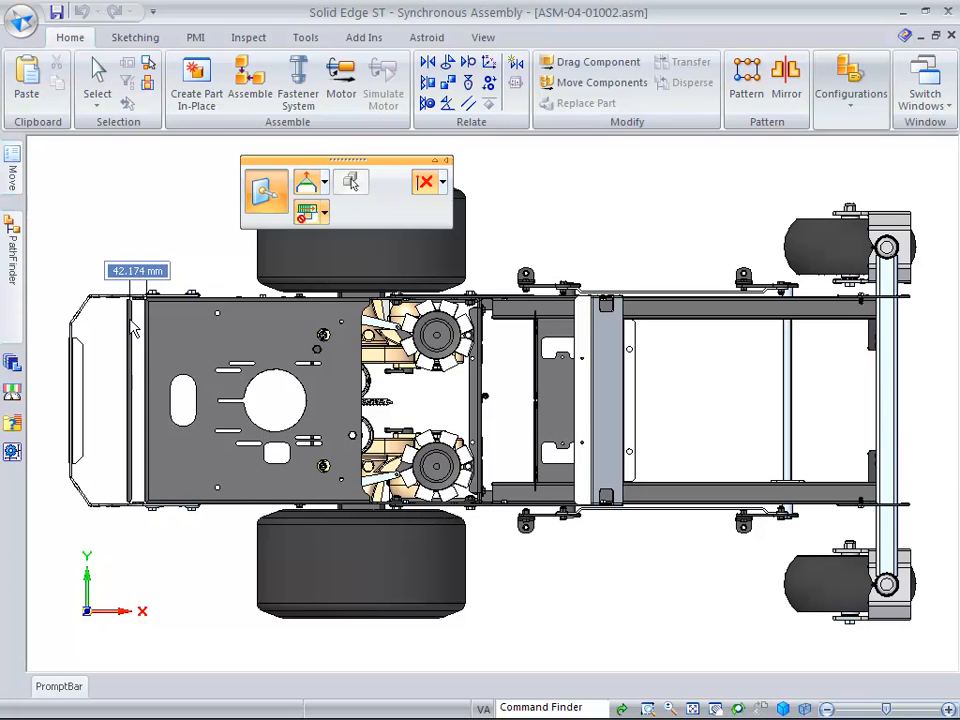
pyautogui.write('50')
pyautogui.press('Return')
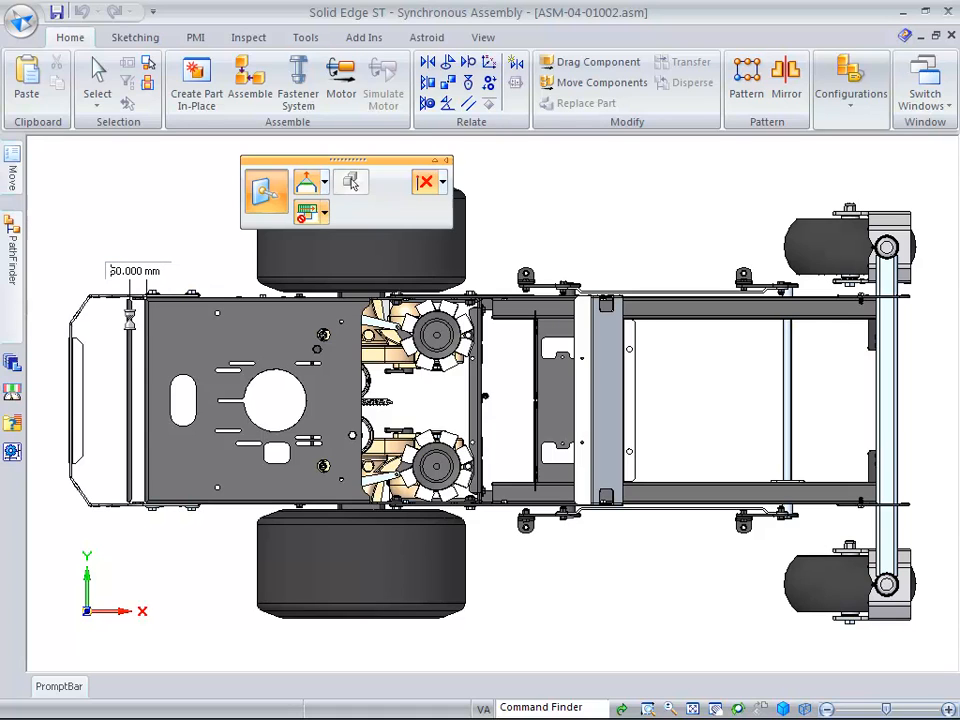